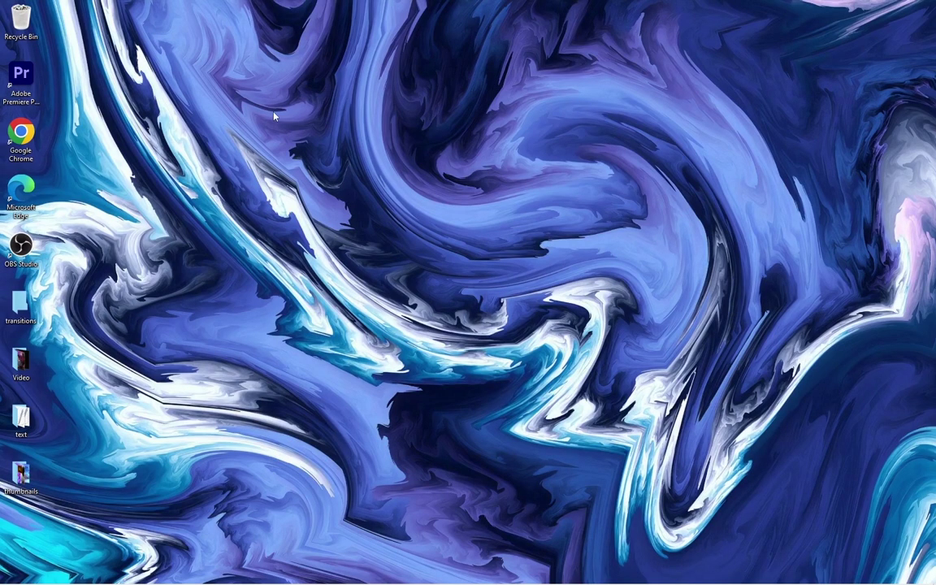
# Hide all icons on the desktop
pyautogui.rightClick(274, 116)
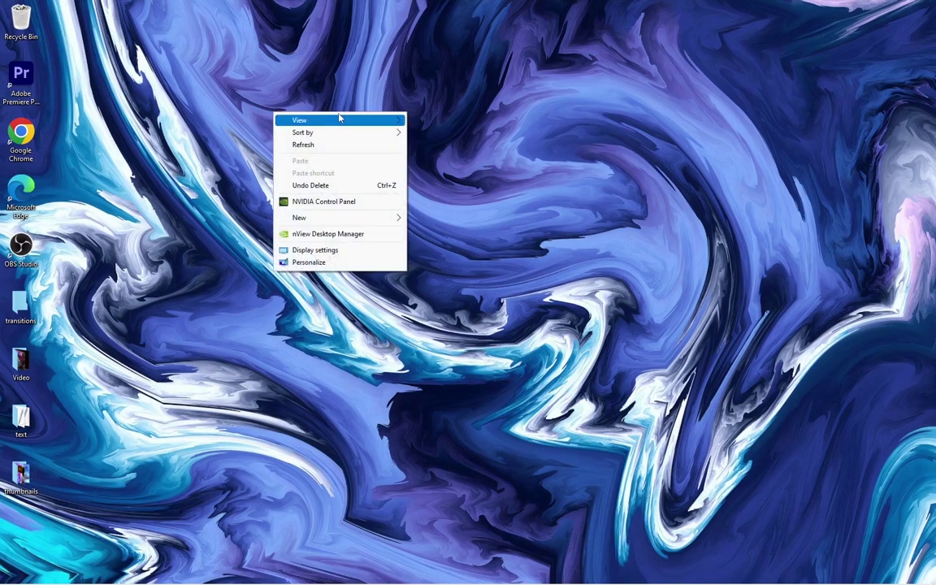
pyautogui.moveTo(359, 120)
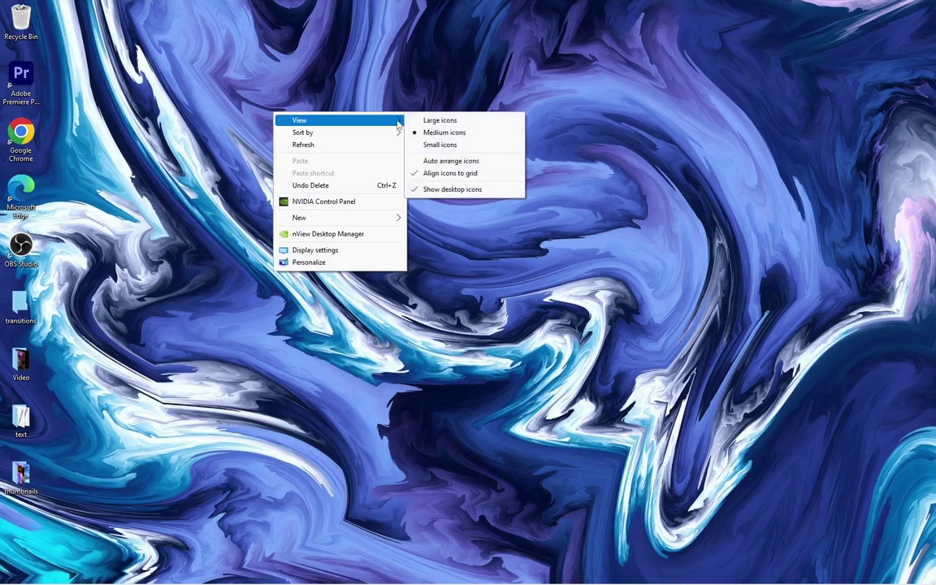
pyautogui.click(429, 190)
# Unlock the taskbar, turn off its automatic hiding in desktop mode, and set Combine taskbar buttons to Never
pyautogui.moveTo(315, 568)
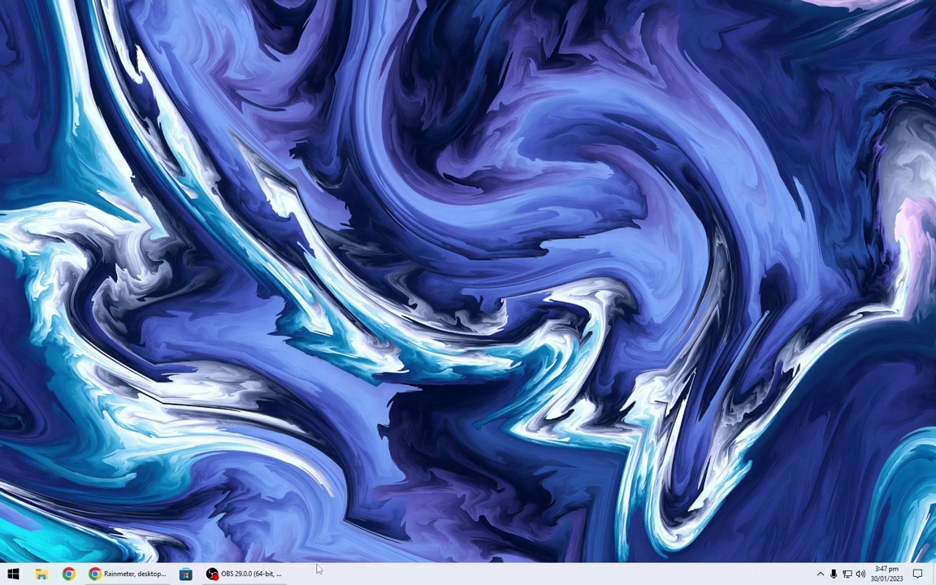
pyautogui.rightClick(340, 578)
pyautogui.click(370, 559)
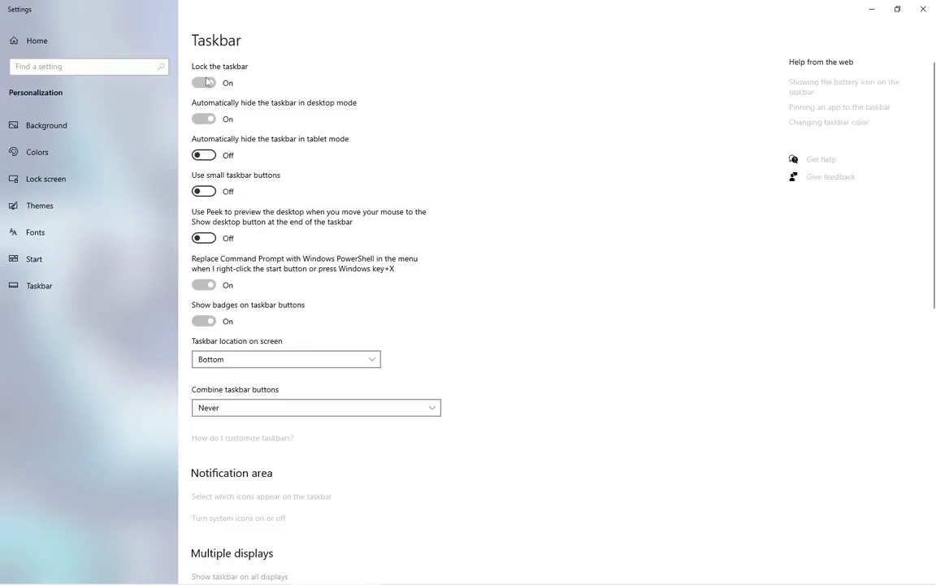
pyautogui.click(205, 82)
pyautogui.click(205, 119)
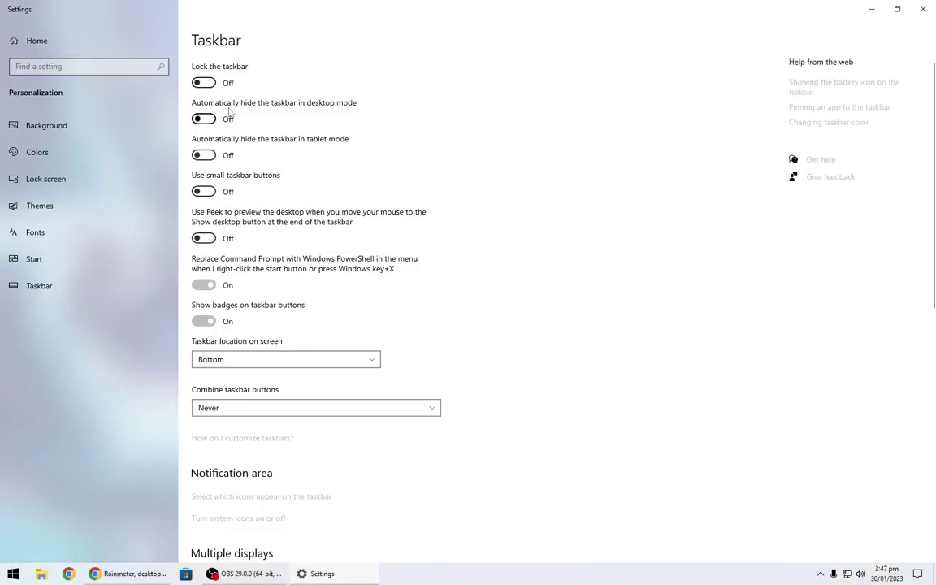
pyautogui.click(300, 408)
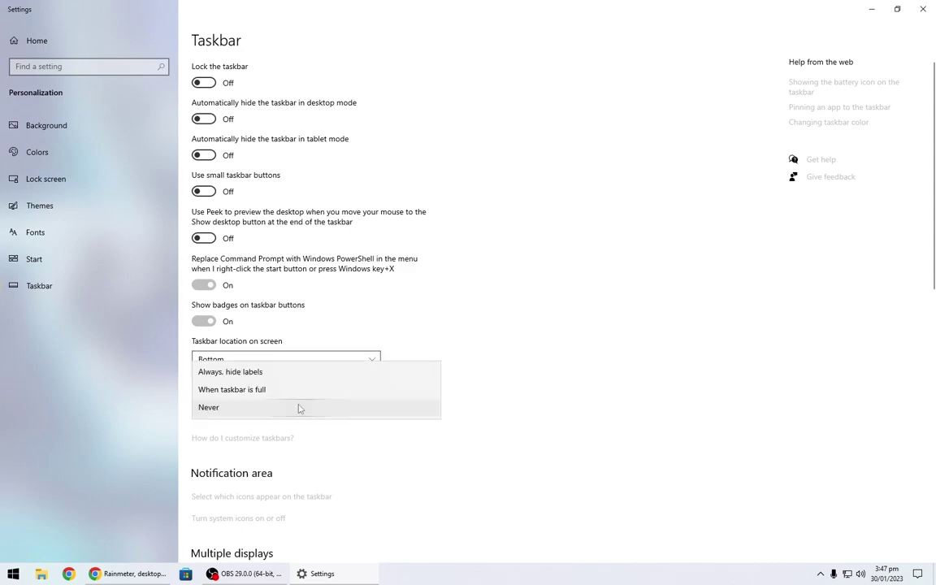
pyautogui.click(218, 408)
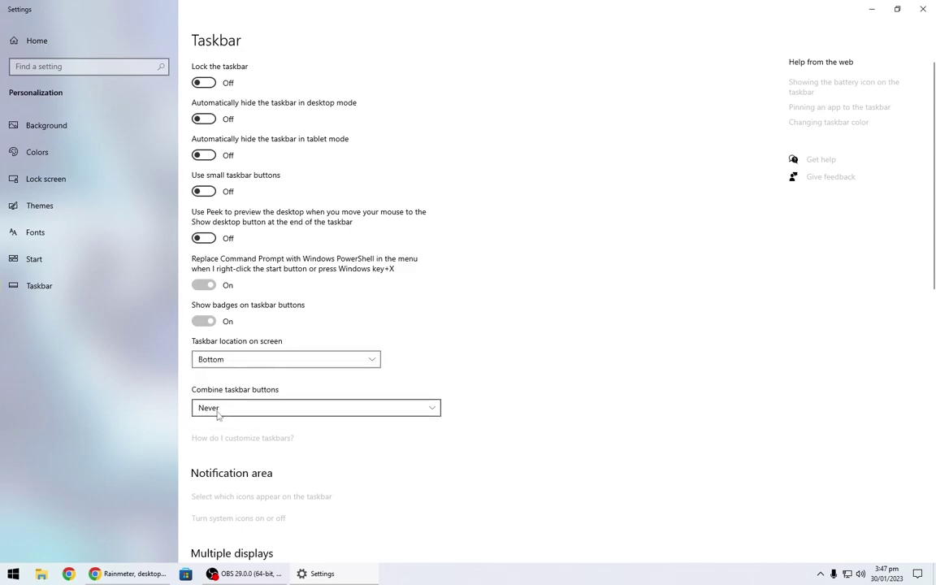
pyautogui.click(208, 409)
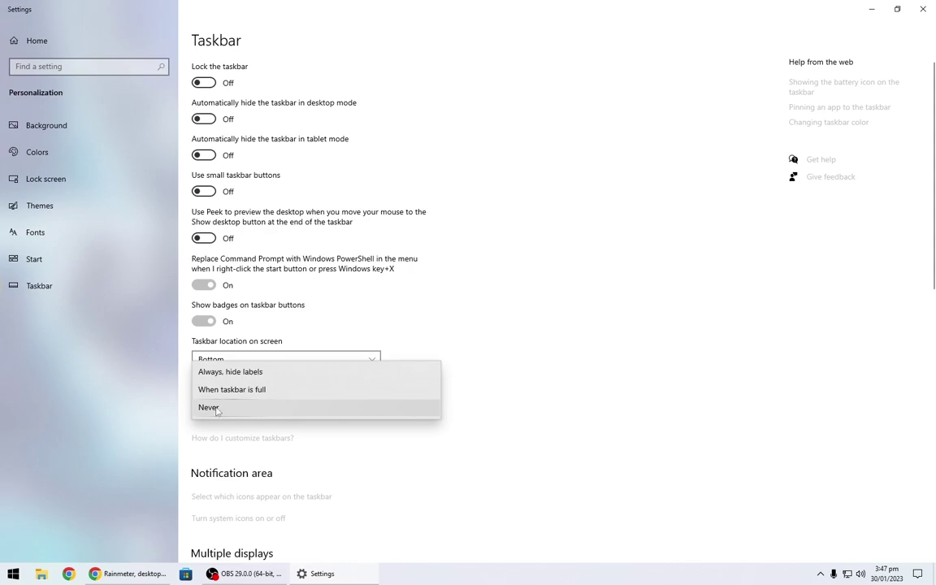
pyautogui.click(221, 413)
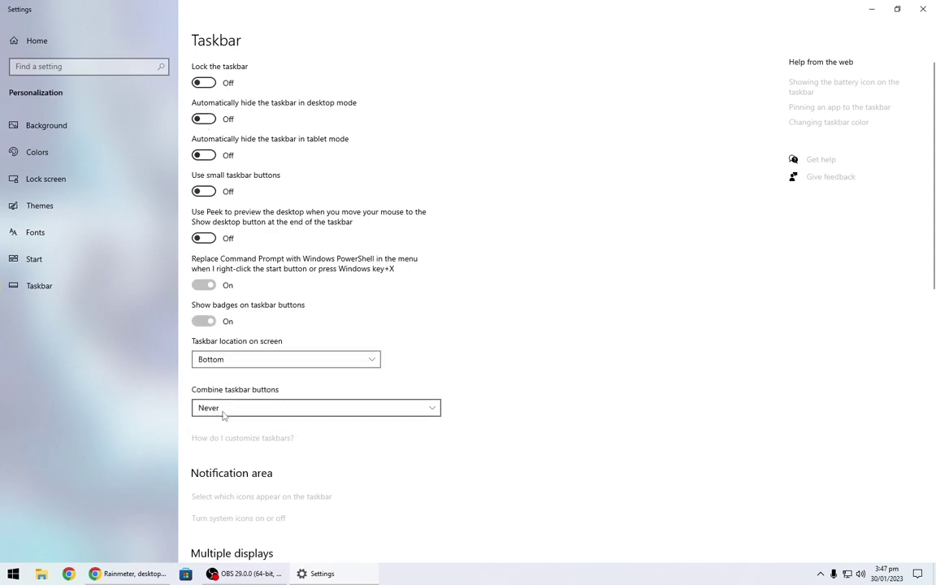
pyautogui.click(923, 9)
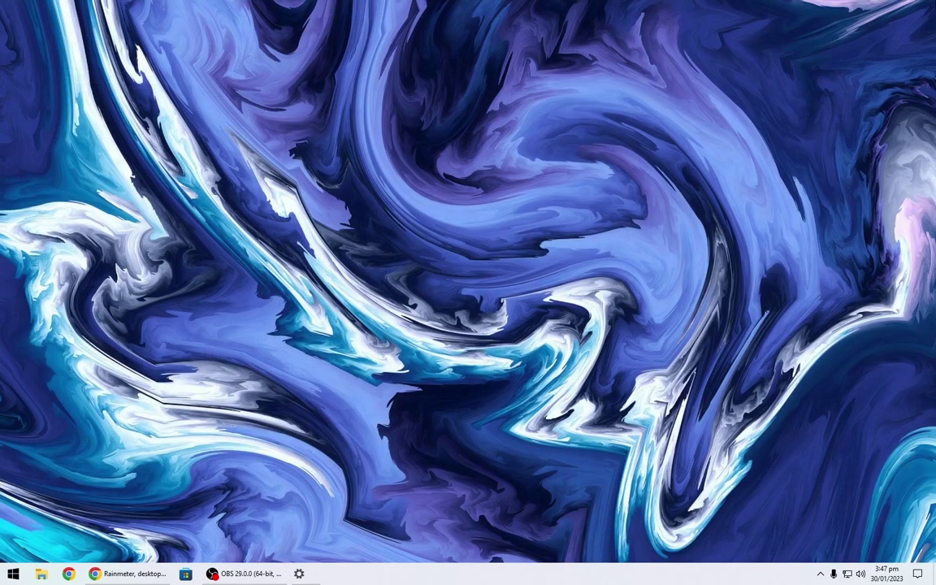
# Add the Links toolbar to the taskbar and place it beside Start, with the app icons moved to the taskbar's centre
pyautogui.rightClick(467, 574)
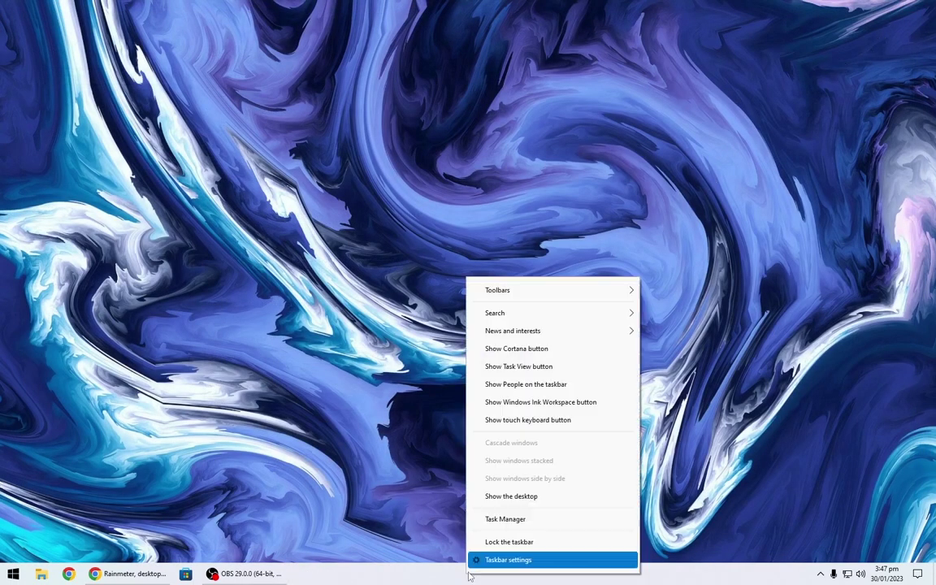
pyautogui.moveTo(532, 294)
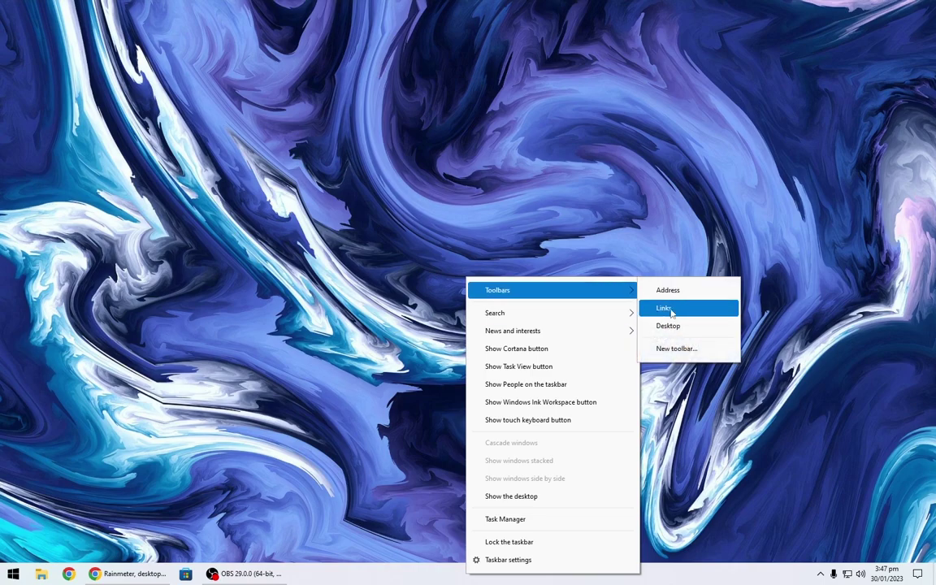
pyautogui.click(668, 309)
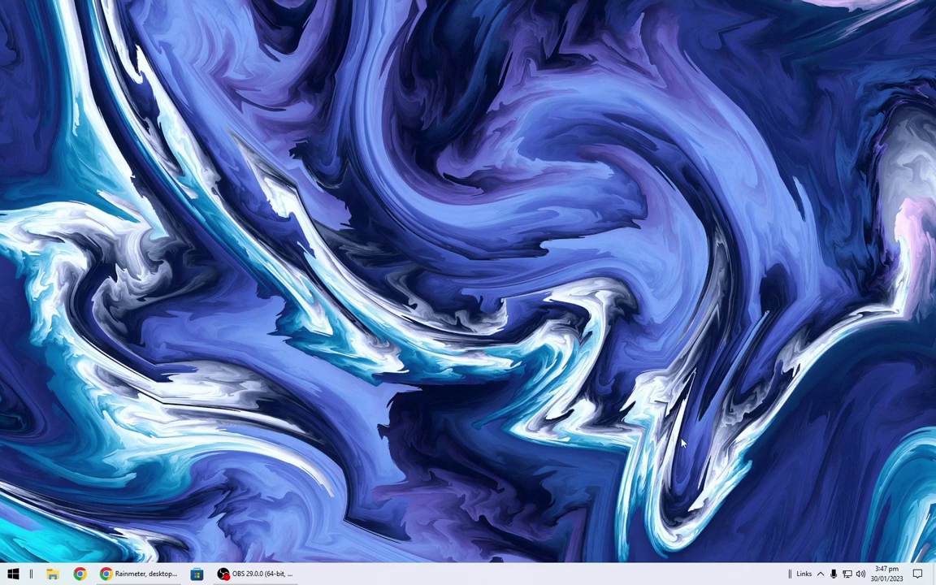
pyautogui.moveTo(748, 574); pyautogui.dragTo(110, 574)
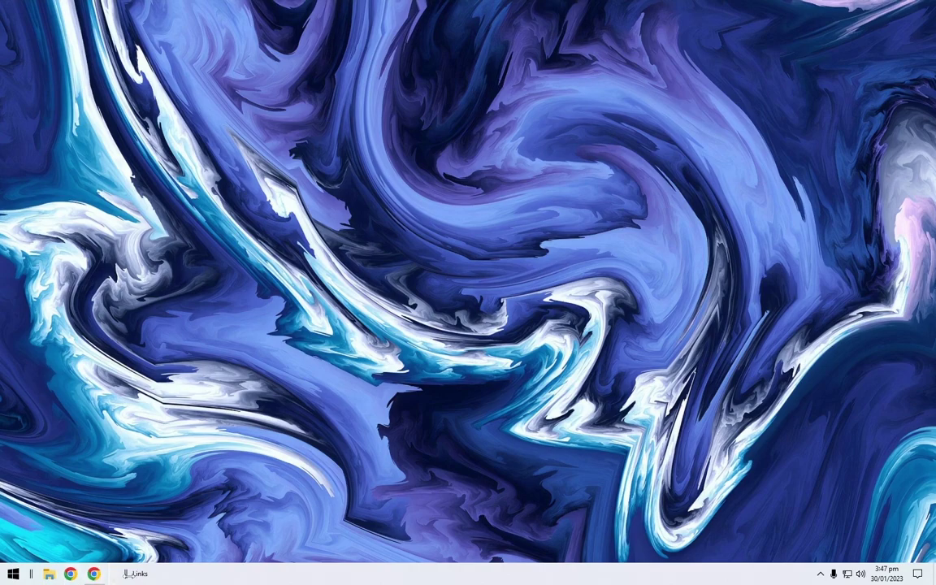
pyautogui.moveTo(36, 574); pyautogui.dragTo(28, 574)
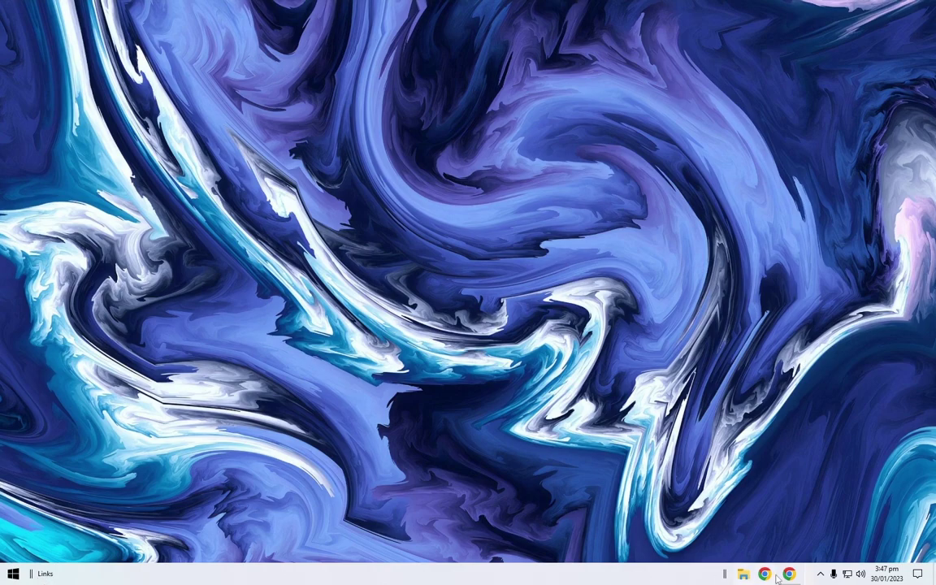
pyautogui.moveTo(721, 575); pyautogui.dragTo(406, 574)
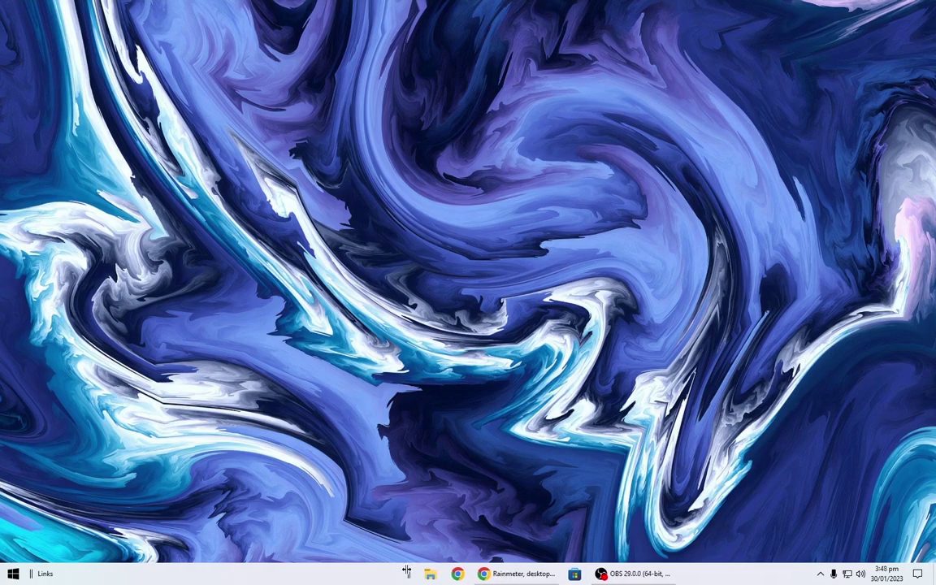
# Lock the taskbar, turn on automatic hiding in desktop mode, and set Combine taskbar buttons to "Always, hide labels"
pyautogui.rightClick(787, 571)
pyautogui.click(795, 560)
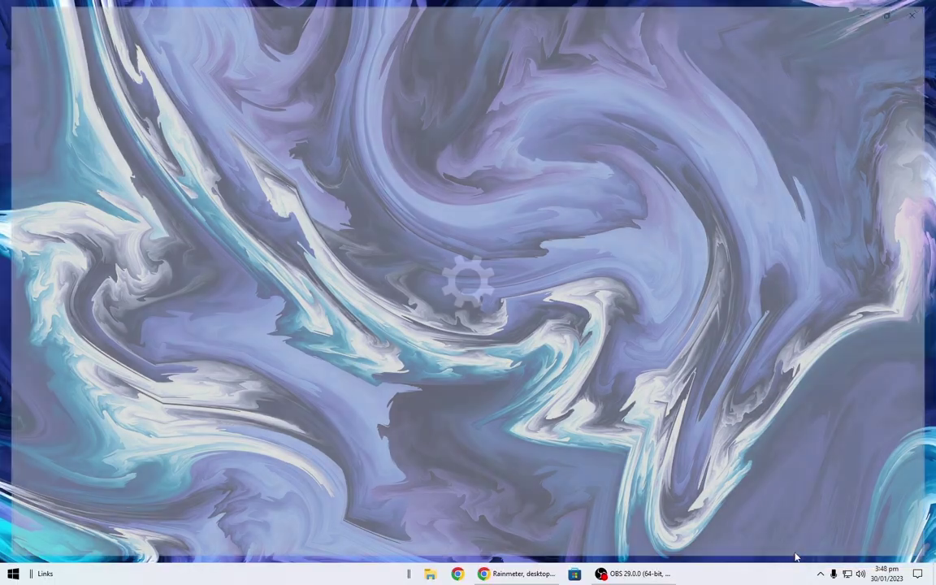
pyautogui.click(212, 84)
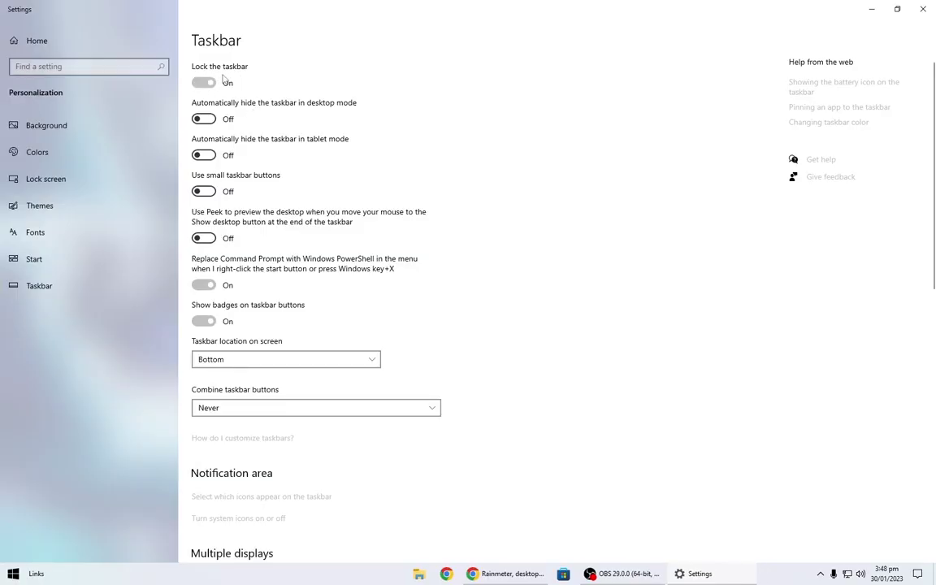
pyautogui.click(204, 120)
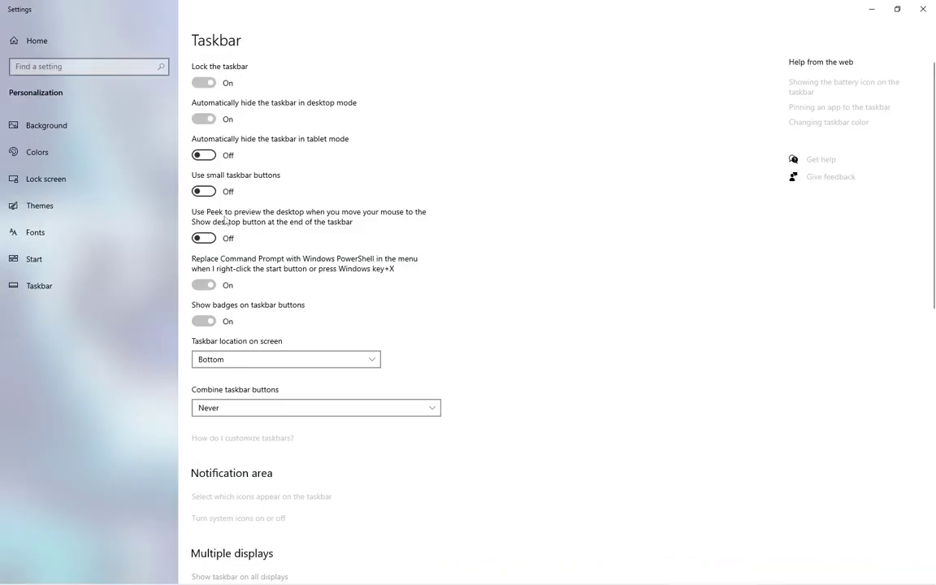
pyautogui.click(241, 407)
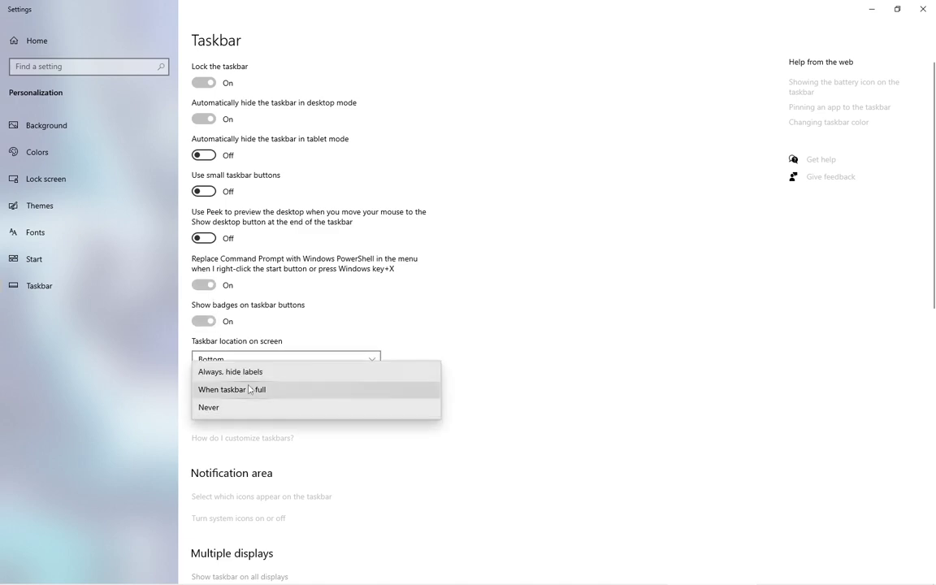
pyautogui.click(245, 381)
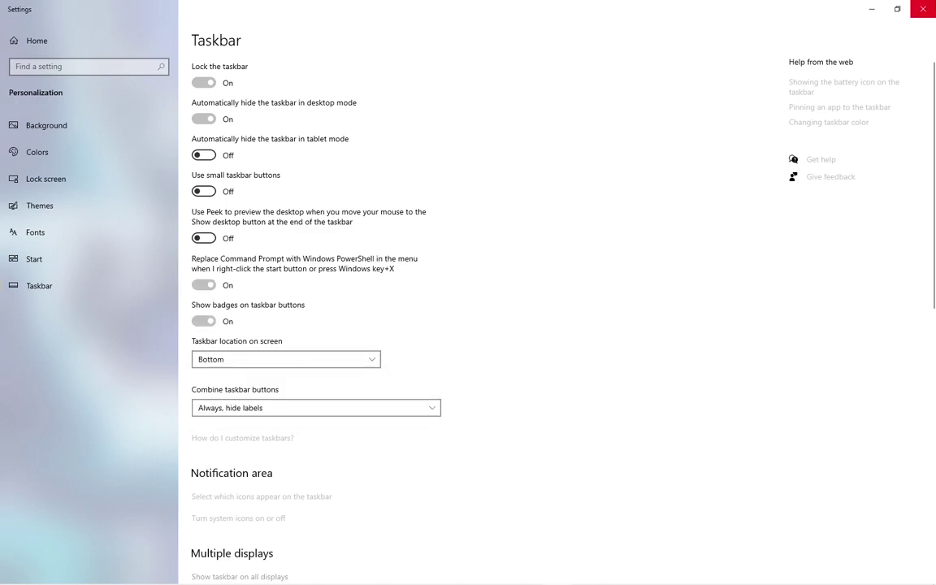
pyautogui.click(924, 9)
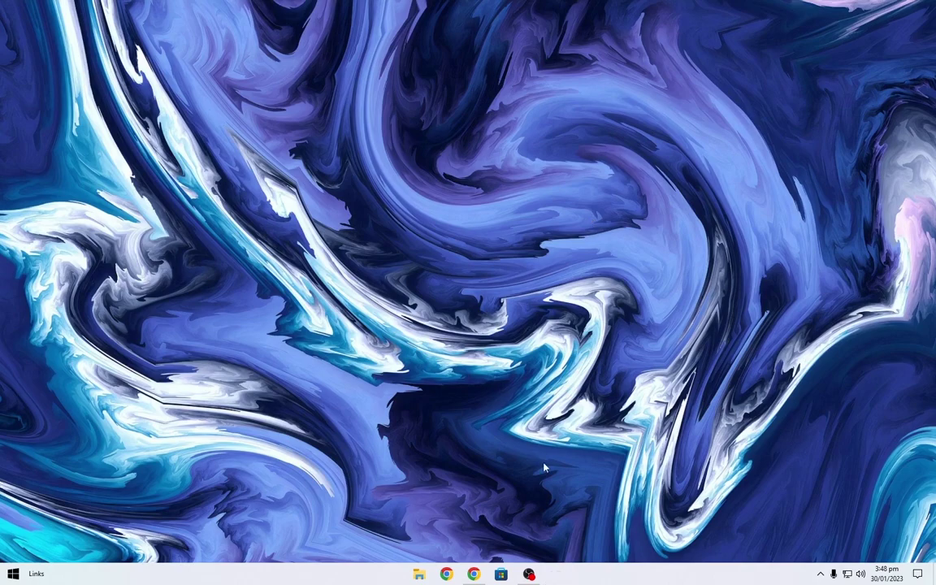
# Find Lively Wallpaper in the Microsoft Store and launch it, minimizing the store window
pyautogui.click(13, 574)
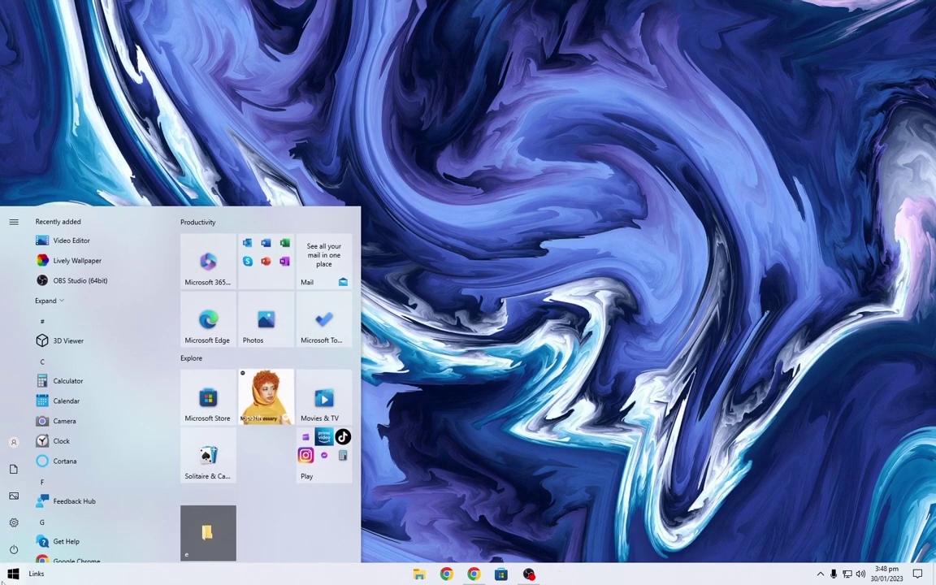
pyautogui.click(203, 399)
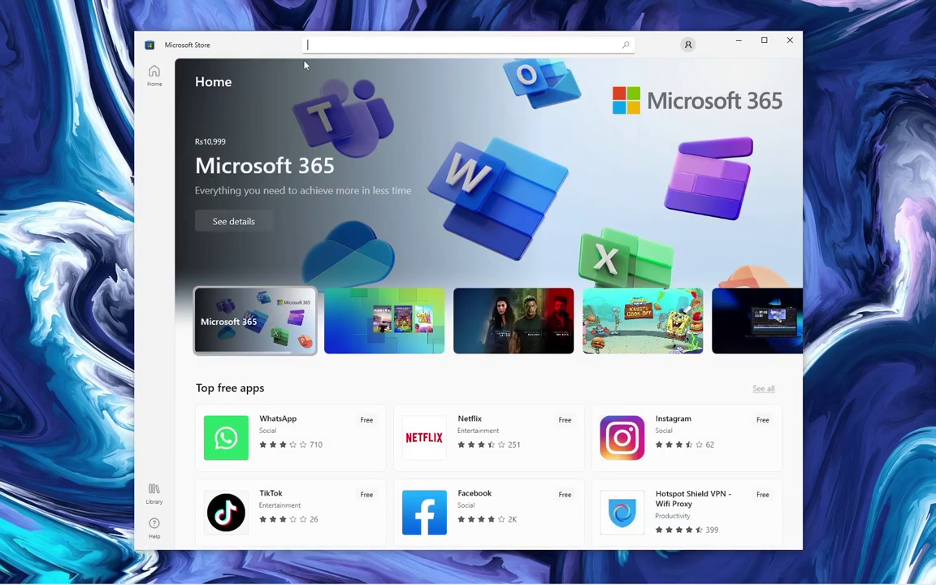
pyautogui.write('lively wallpa')
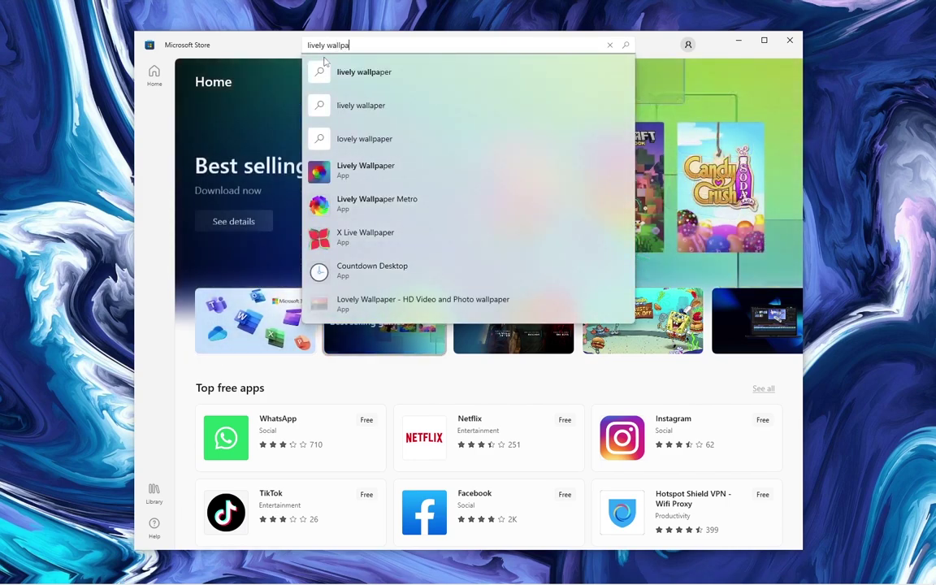
pyautogui.click(348, 174)
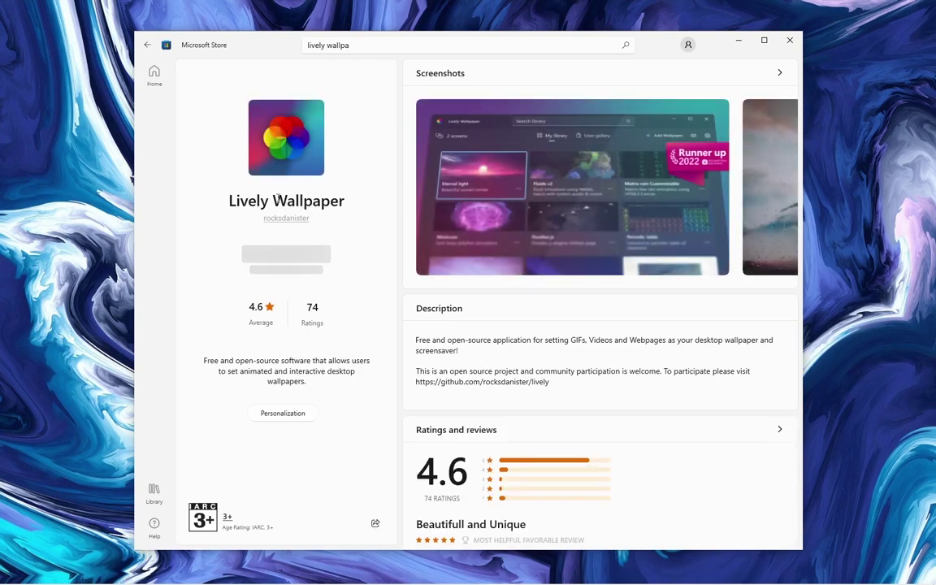
pyautogui.moveTo(229, 203); pyautogui.dragTo(370, 209)
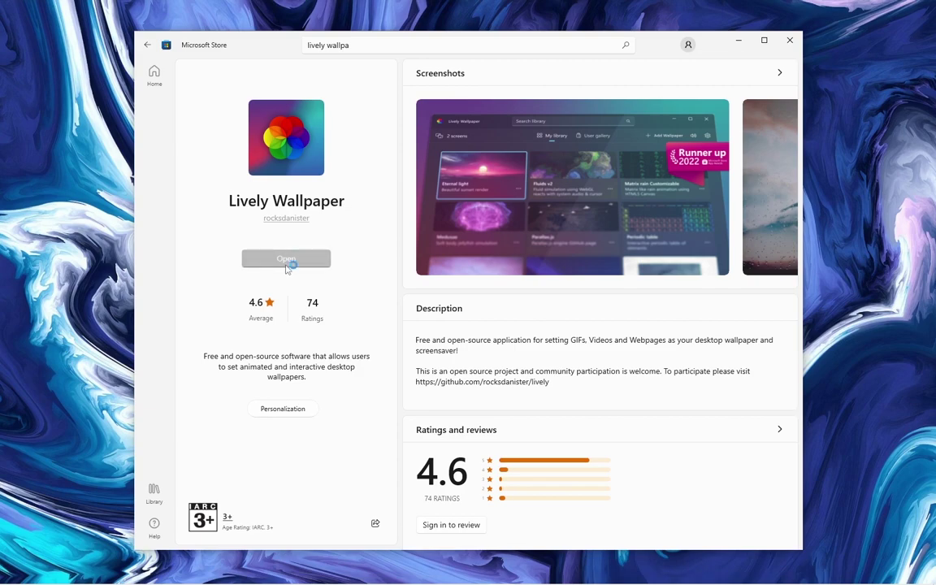
pyautogui.click(738, 40)
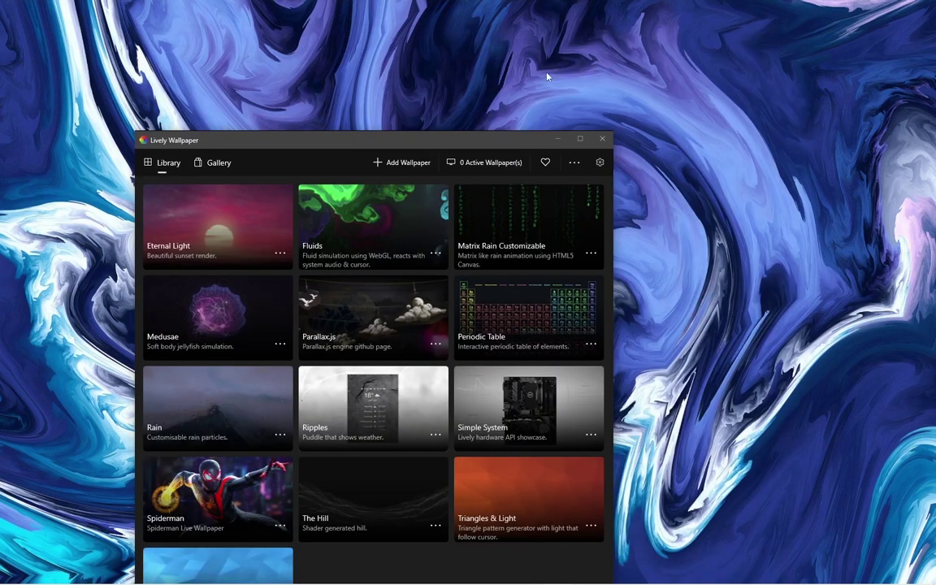
# Centre the Lively Wallpaper window on the desktop and set the Taskbar Theme to Clear in its system settings
pyautogui.moveTo(269, 145); pyautogui.dragTo(393, 63)
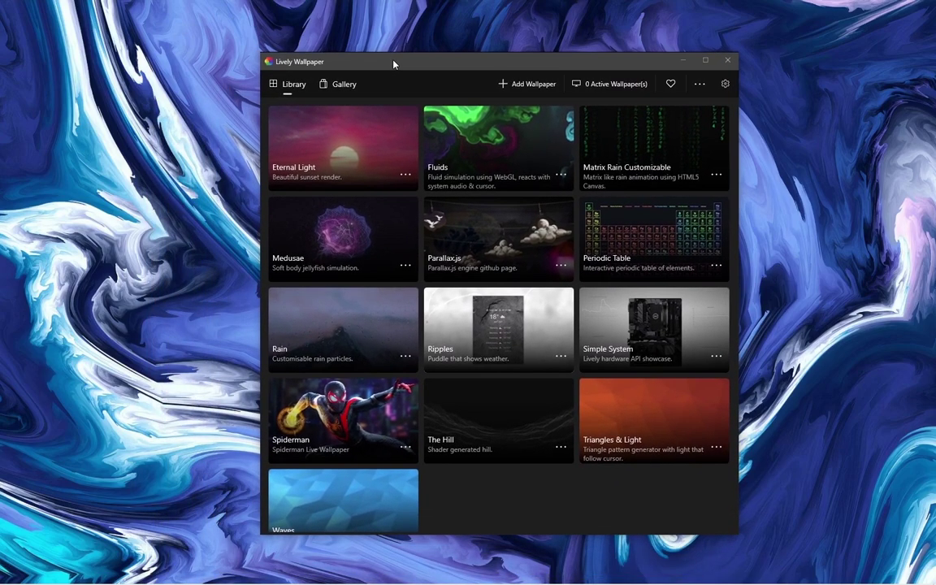
pyautogui.click(724, 84)
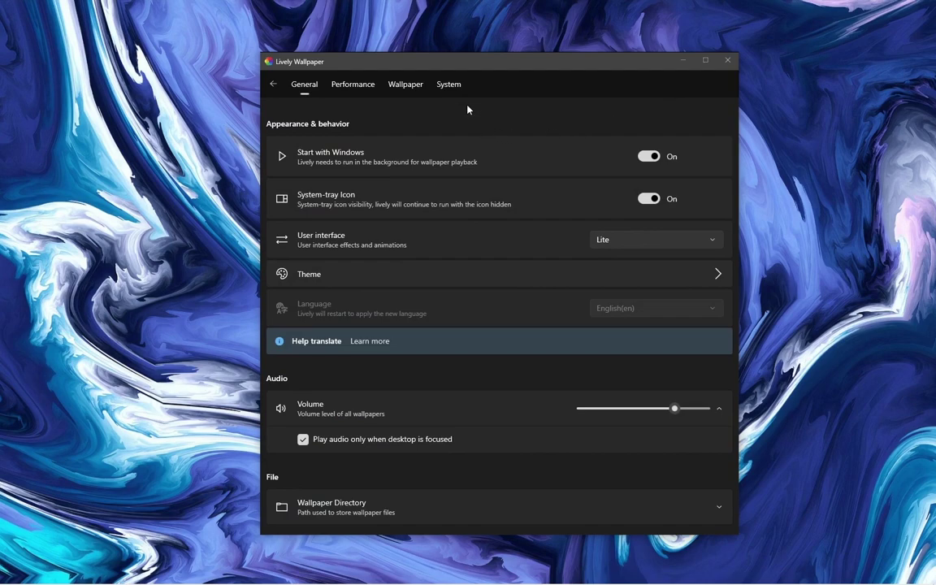
pyautogui.click(446, 84)
pyautogui.click(599, 152)
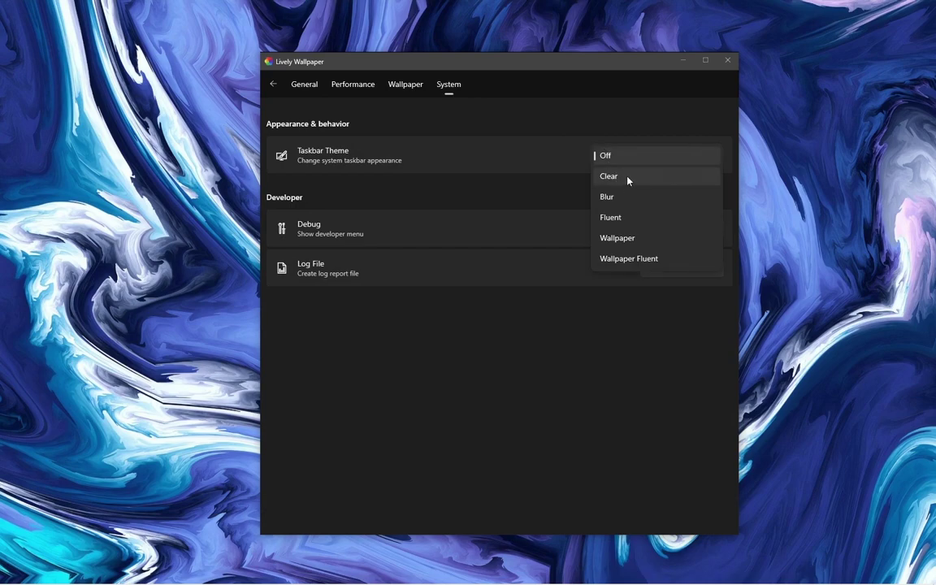
pyautogui.click(628, 181)
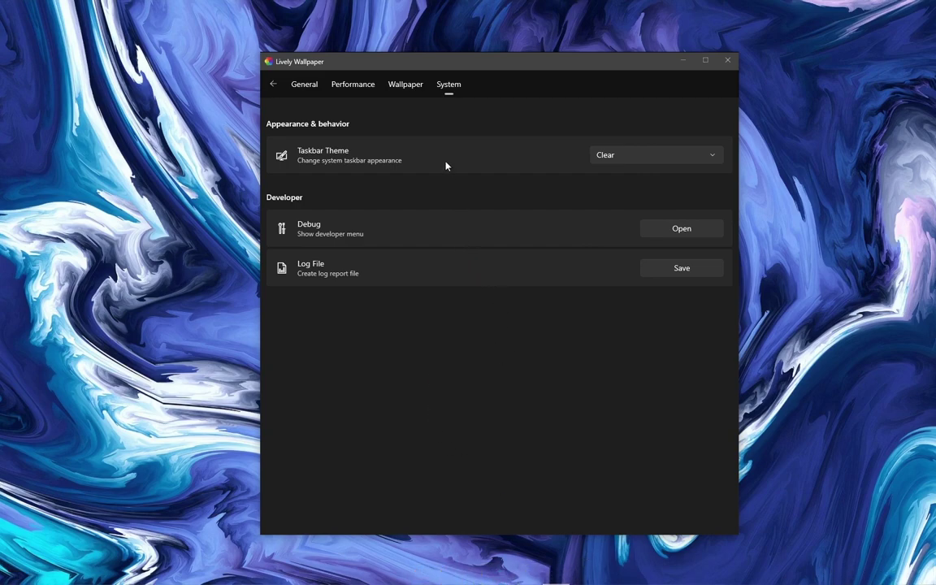
# Choose what wallpaper playback does when any application is focused, in the performance settings
pyautogui.click(349, 85)
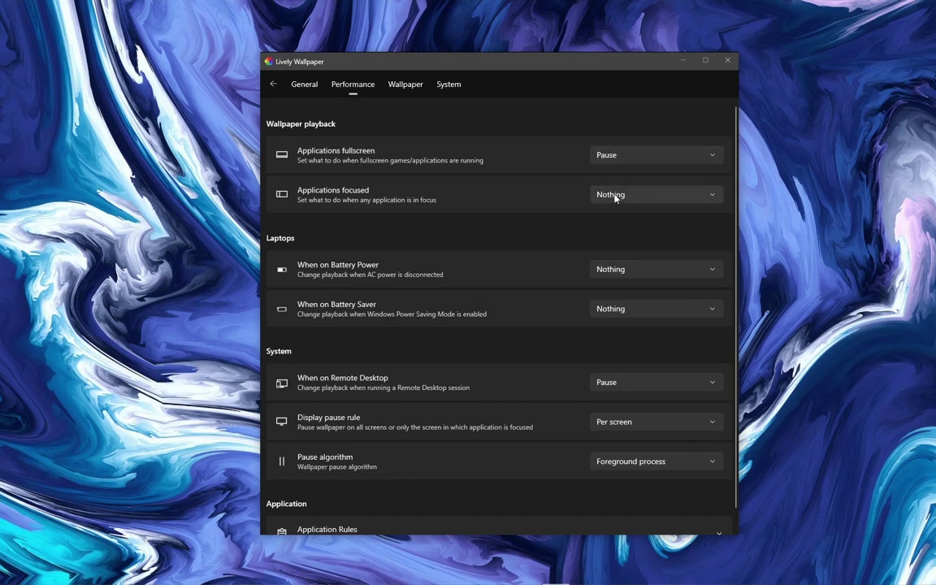
pyautogui.click(634, 197)
pyautogui.click(616, 175)
pyautogui.click(626, 204)
pyautogui.click(623, 201)
# Return to the wallpaper library and apply the Fluids wallpaper to the desktop
pyautogui.click(273, 84)
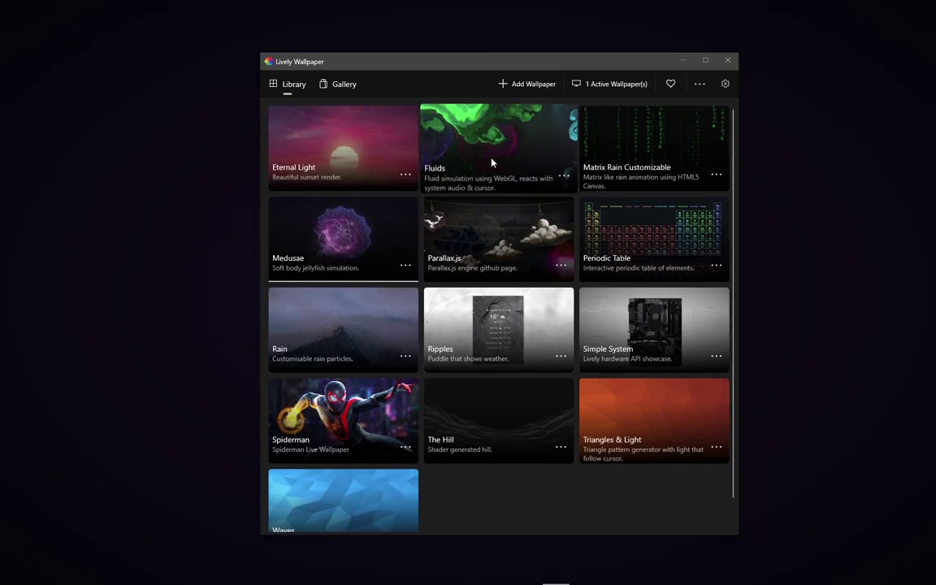
pyautogui.click(492, 163)
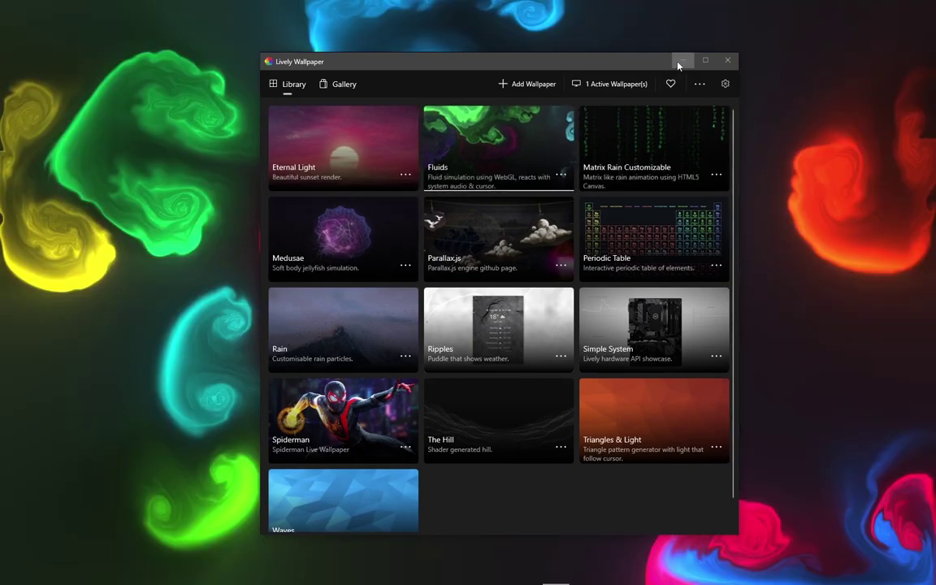
# Minimize Lively Wallpaper, switch to Chrome and download the Rainmeter 4.5.17 release from rainmeter.net
pyautogui.click(679, 63)
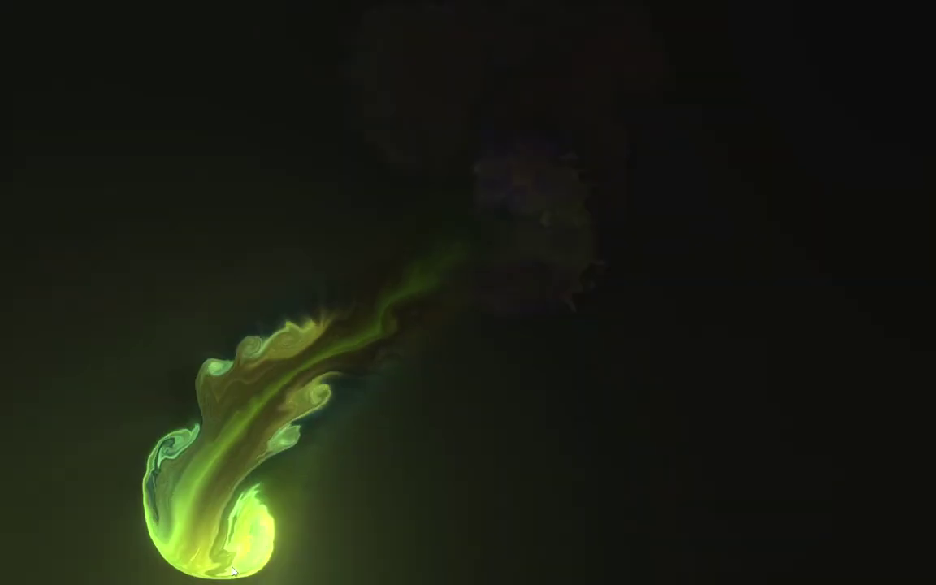
pyautogui.moveTo(325, 582)
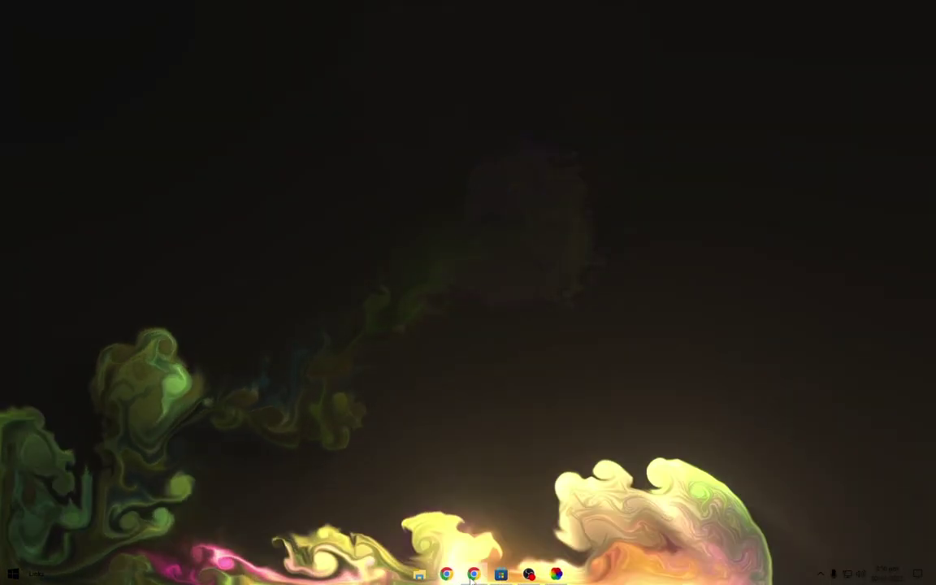
pyautogui.click(475, 575)
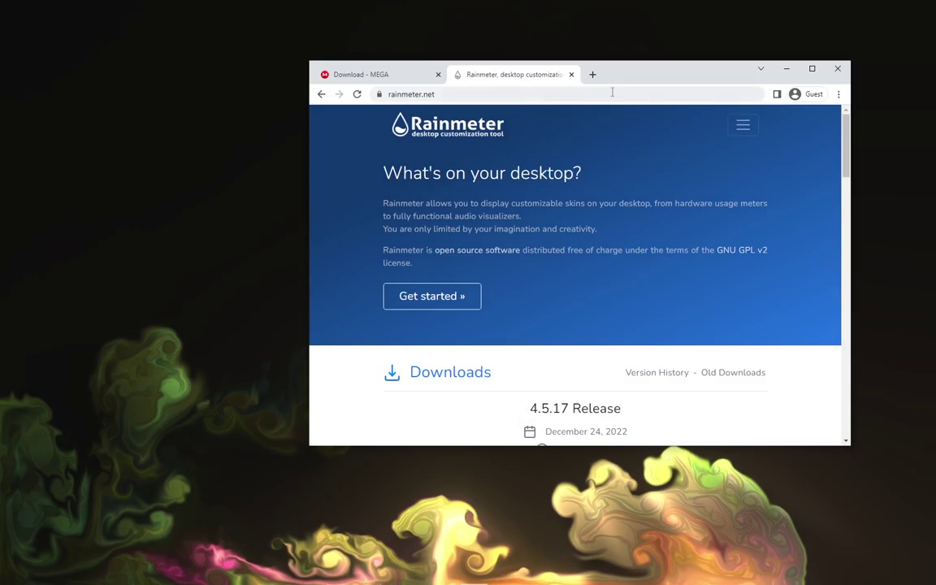
pyautogui.click(810, 70)
pyautogui.click(462, 366)
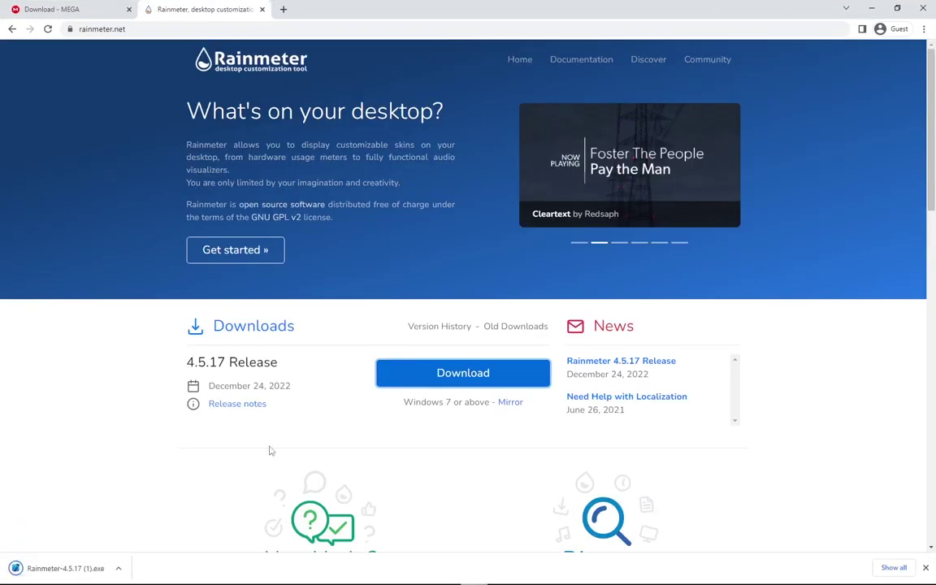
# Download Desktop Look Cool.zip from its MEGA page
pyautogui.click(65, 10)
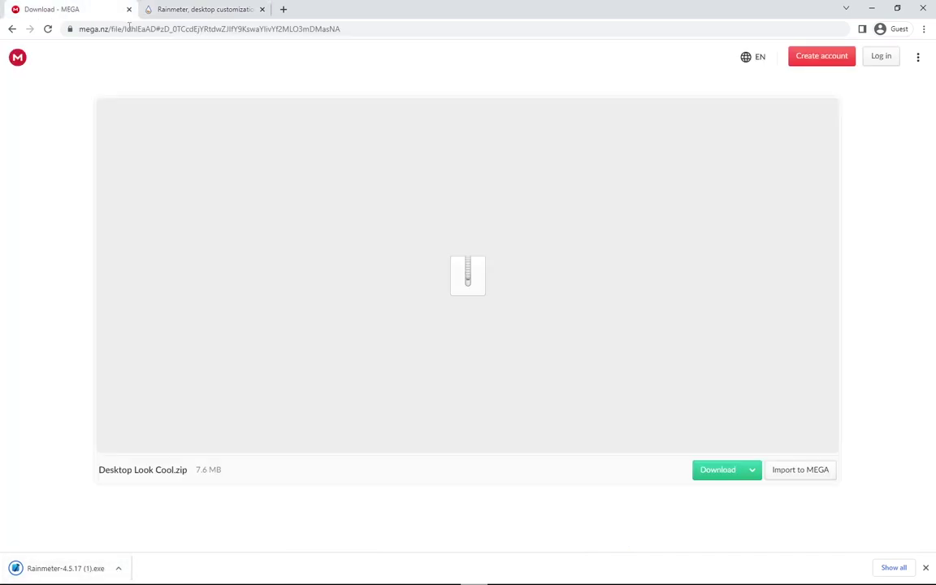
pyautogui.moveTo(82, 31); pyautogui.dragTo(357, 54)
pyautogui.click(358, 55)
pyautogui.moveTo(96, 466); pyautogui.dragTo(165, 498)
pyautogui.click(167, 485)
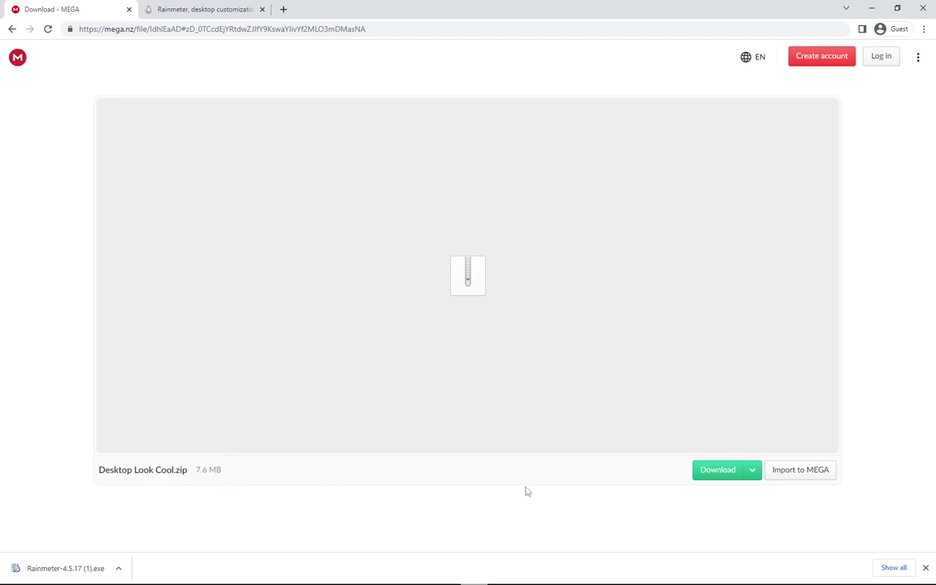
pyautogui.click(706, 471)
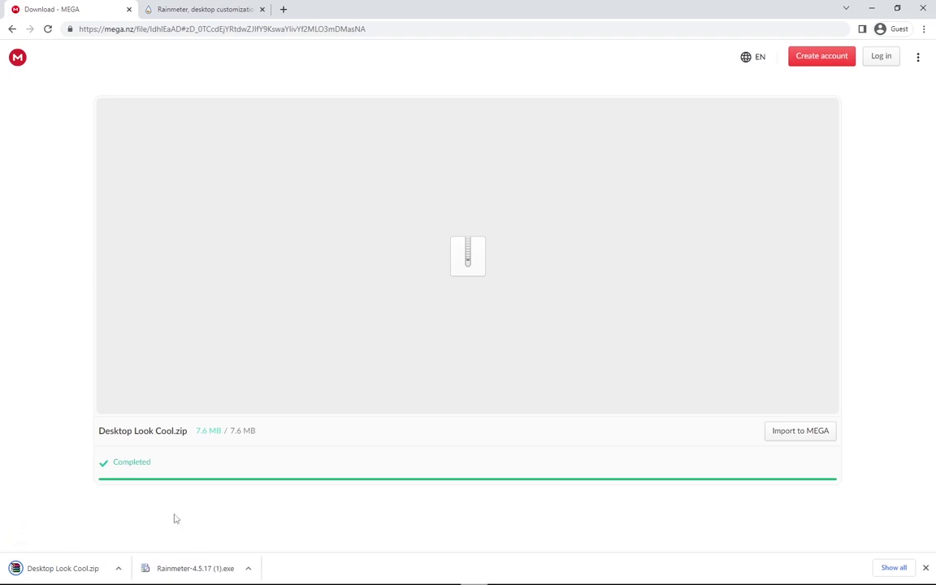
# Show the downloaded Rainmeter installer in the Downloads folder and maximize the File Explorer window
pyautogui.click(247, 568)
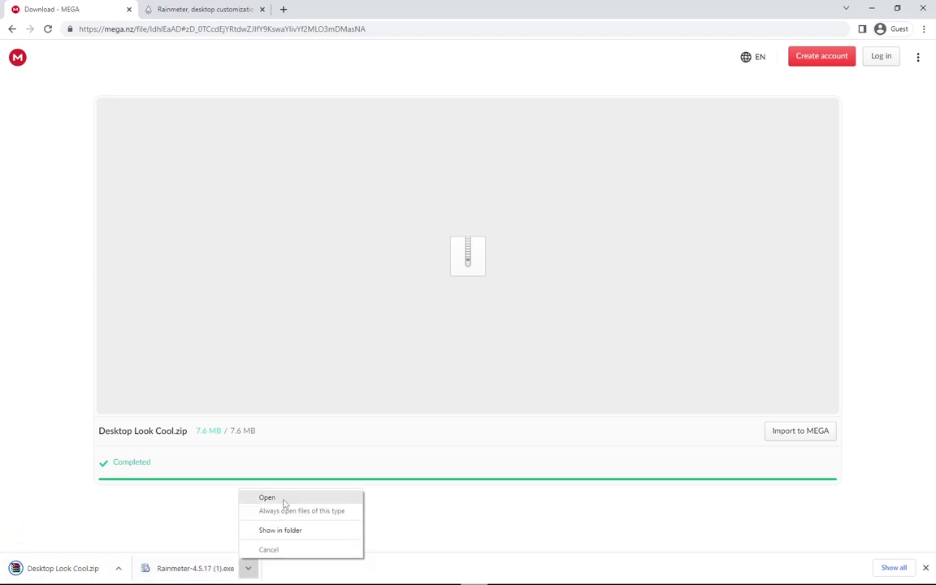
pyautogui.click(286, 532)
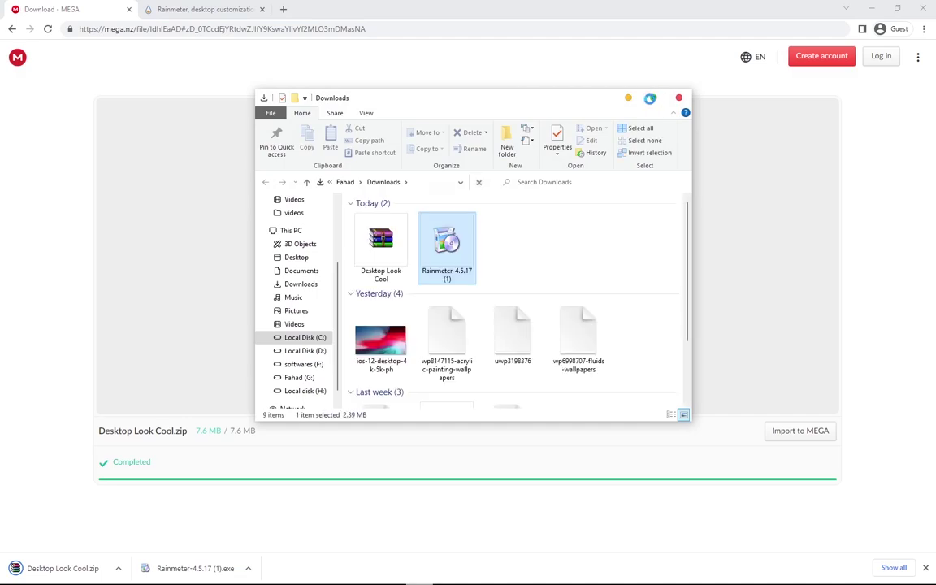
pyautogui.click(651, 98)
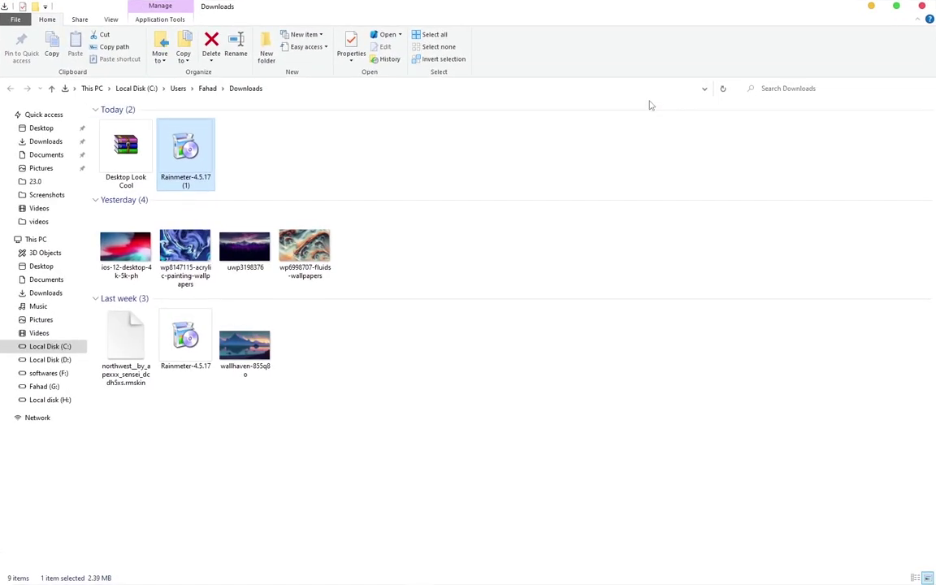
# Run the Rainmeter-4.5.17 (1) installer and complete a standard 64-bit installation, launching Rainmeter at the end
pyautogui.rightClick(197, 155)
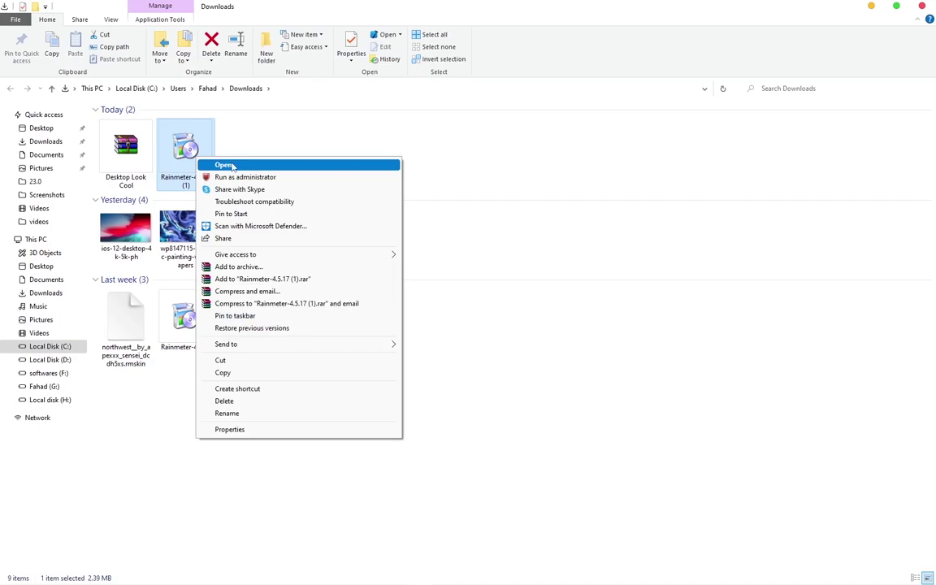
pyautogui.click(236, 163)
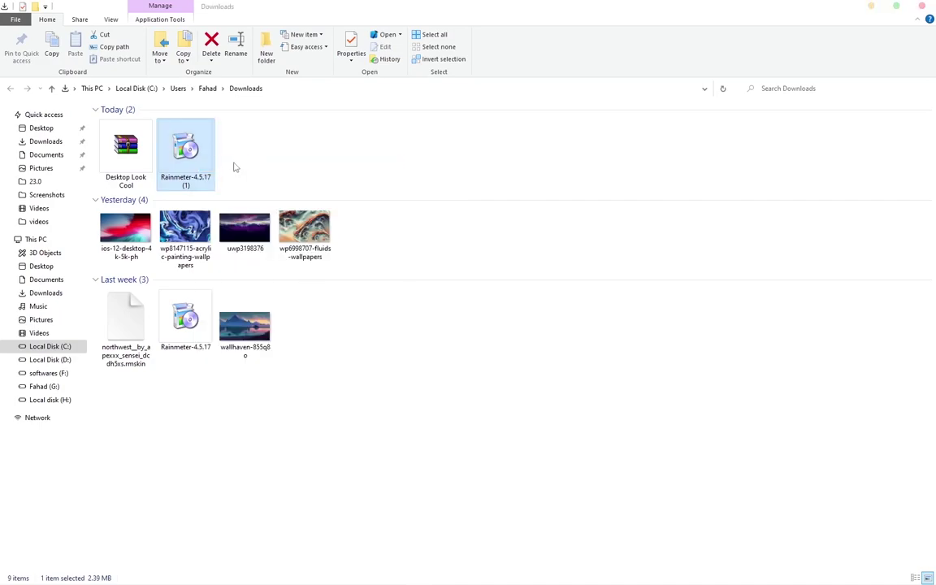
pyautogui.click(471, 323)
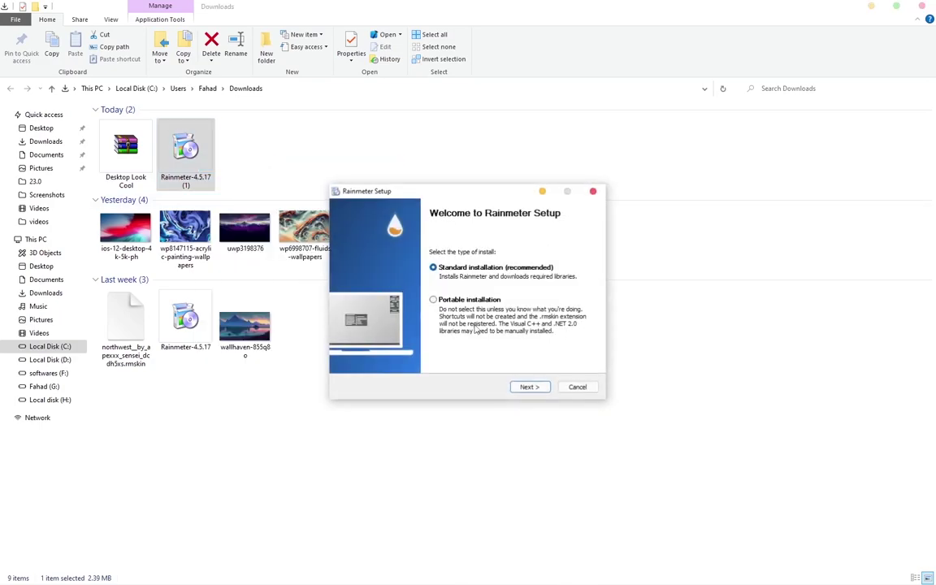
pyautogui.click(533, 388)
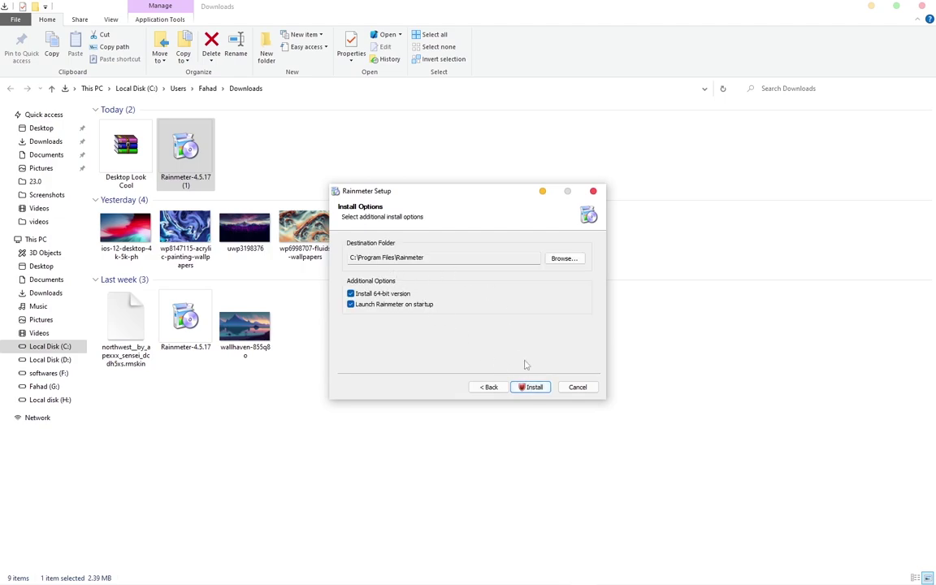
pyautogui.click(546, 389)
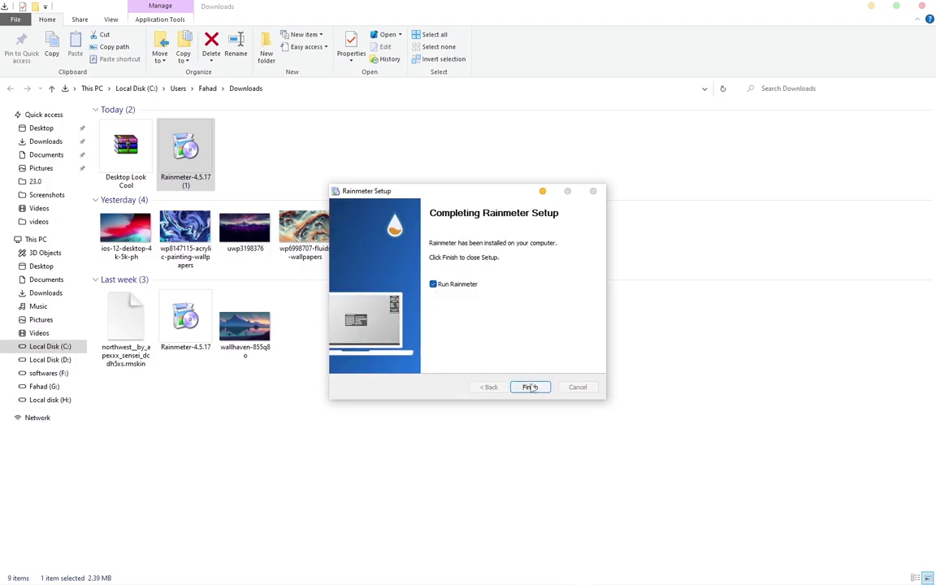
pyautogui.click(532, 388)
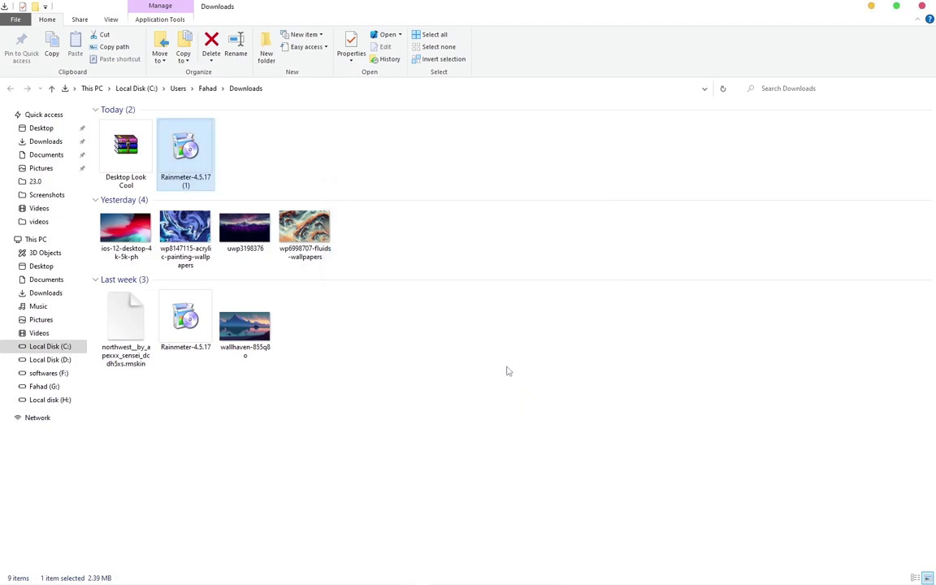
# Show the desktop and unload Rainmeter's default welcome, disks, system and clock skins
pyautogui.click(935, 582)
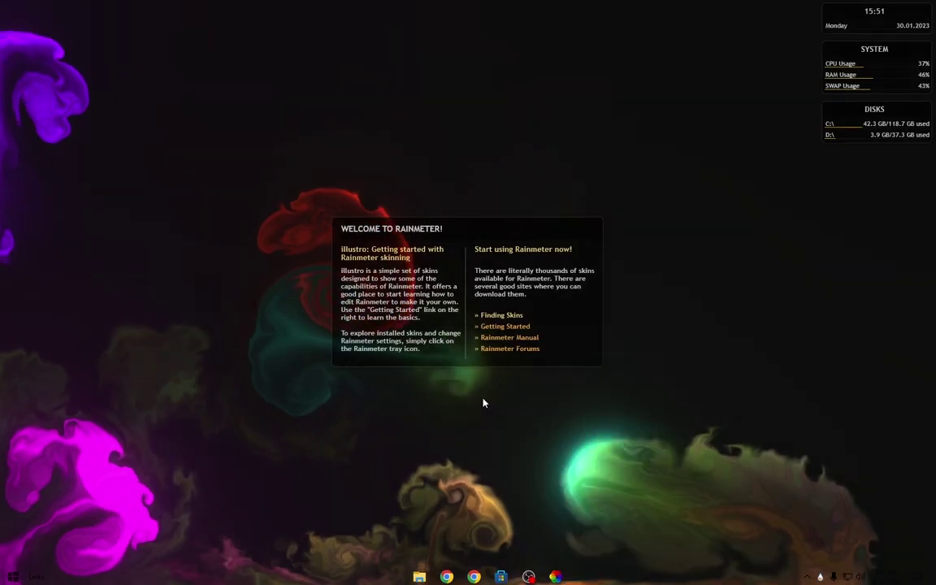
pyautogui.rightClick(547, 369)
pyautogui.click(566, 443)
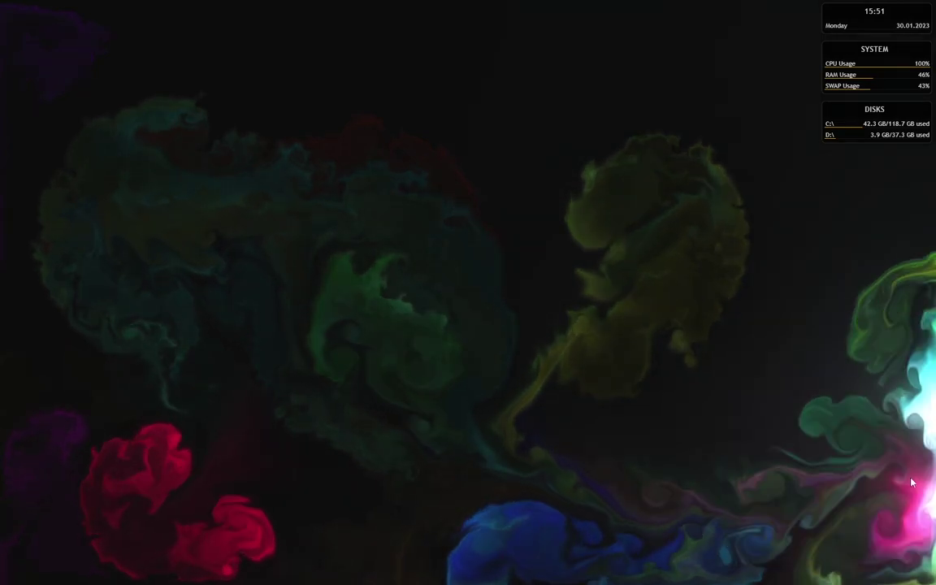
pyautogui.rightClick(850, 142)
pyautogui.click(884, 269)
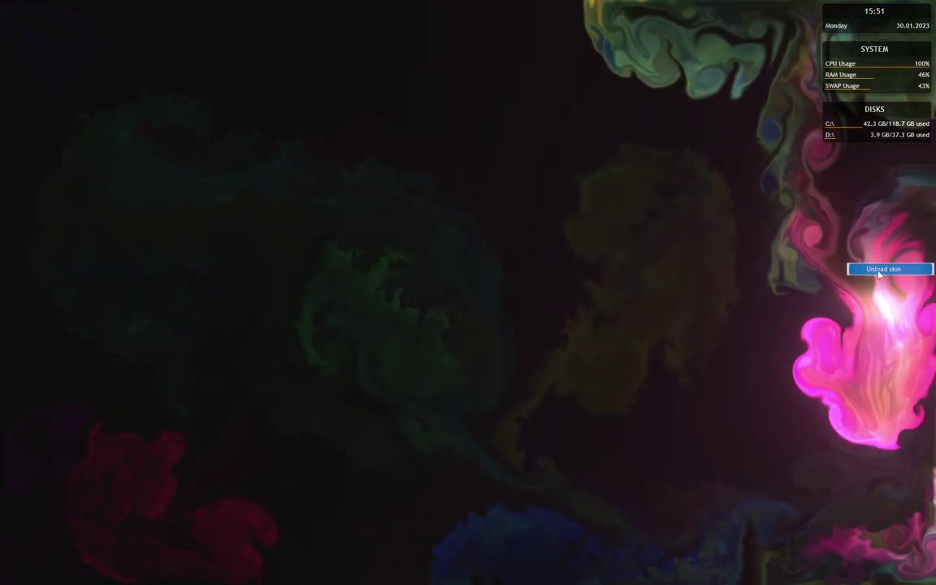
pyautogui.rightClick(838, 78)
pyautogui.click(889, 209)
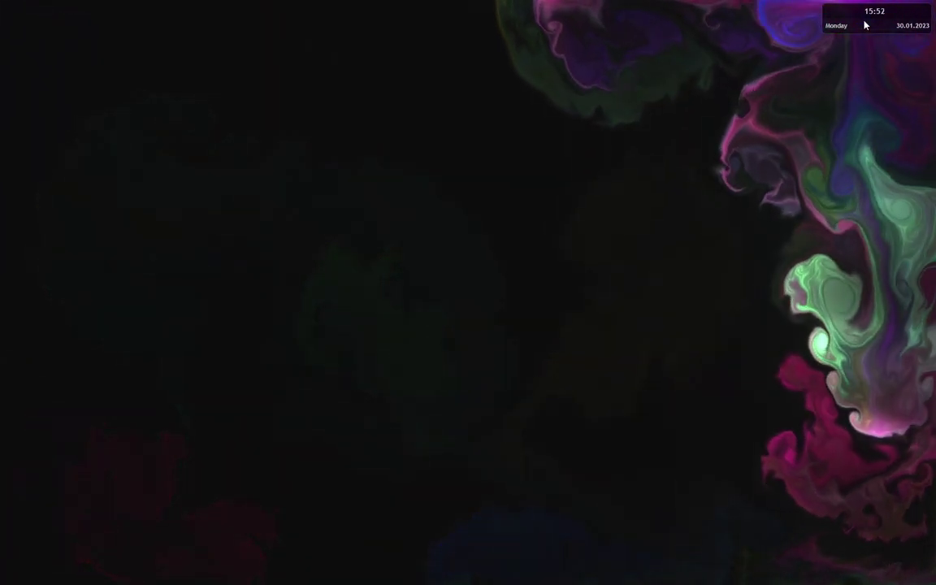
pyautogui.rightClick(840, 18)
pyautogui.click(881, 150)
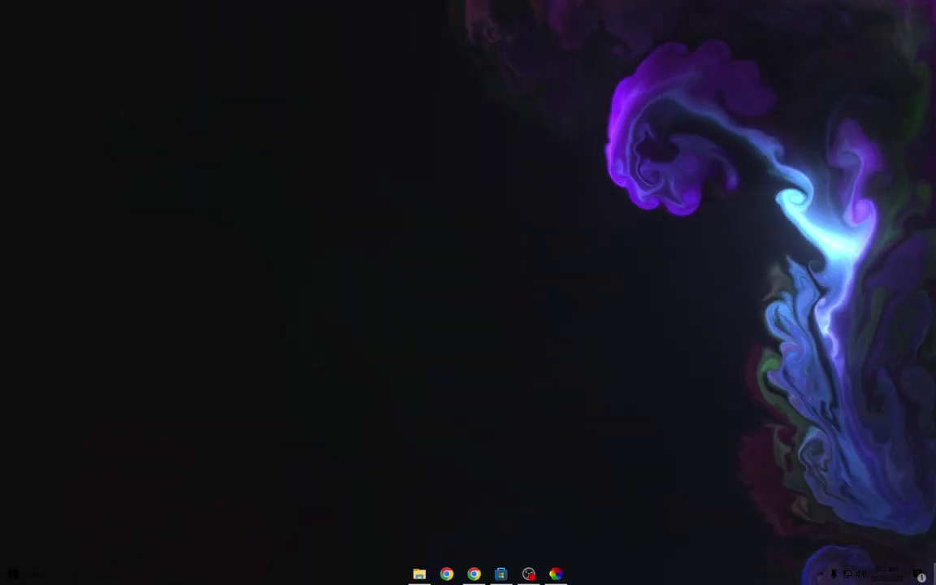
# Return to the Downloads folder and extract the Desktop Look Cool archive there
pyautogui.click(501, 574)
pyautogui.click(132, 154)
pyautogui.rightClick(130, 151)
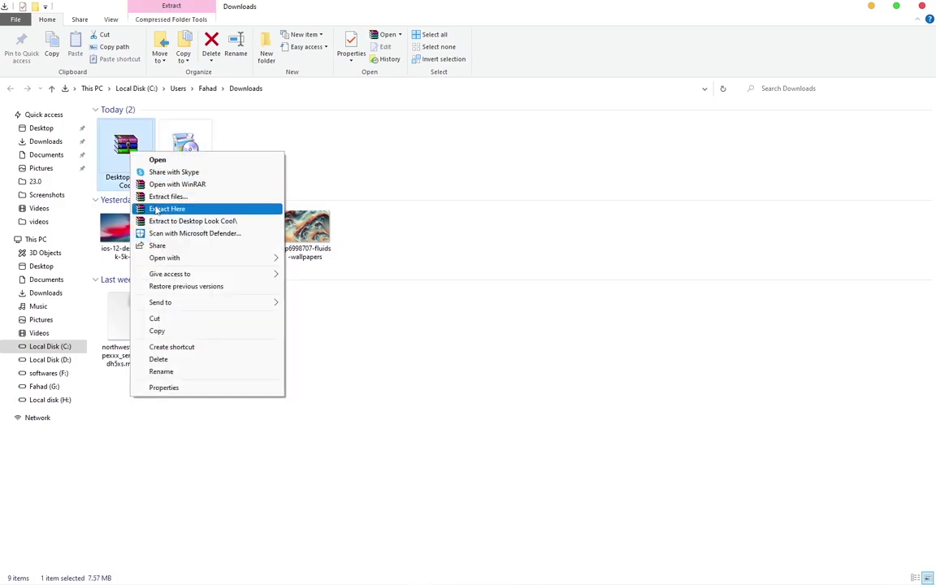
pyautogui.click(157, 210)
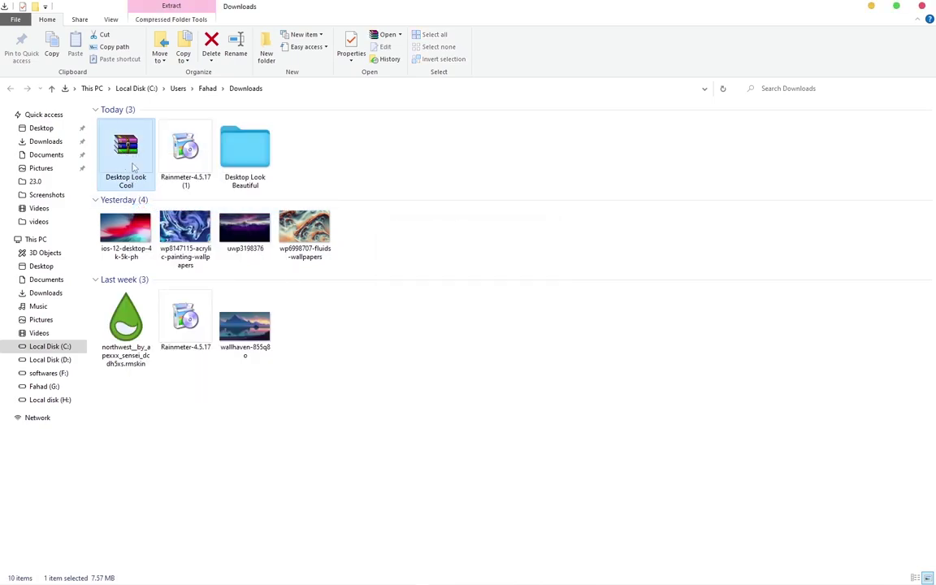
# Open the Skin folder inside Desktop Look Beautiful and install the Lumiero Rainmeter skin without applying its included layout
pyautogui.doubleClick(236, 154)
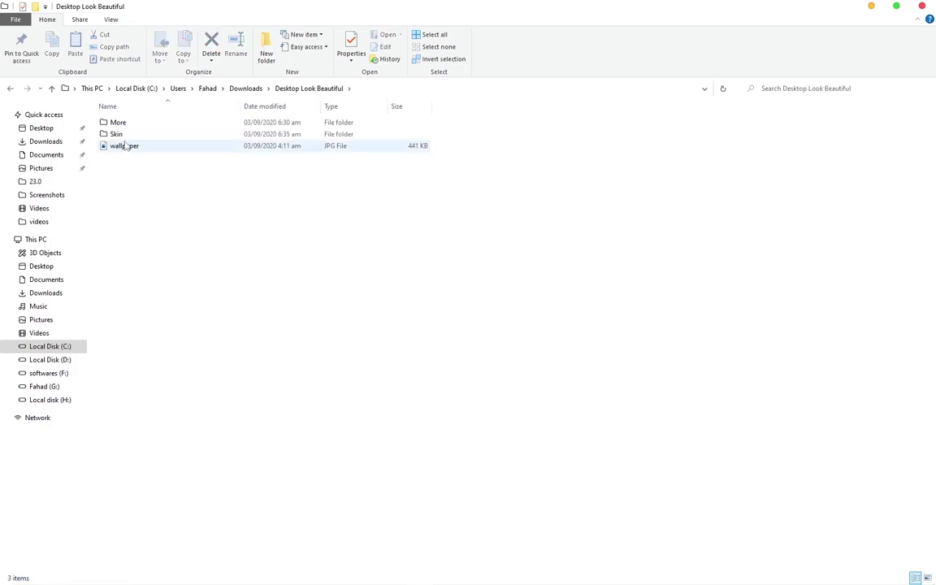
pyautogui.doubleClick(118, 135)
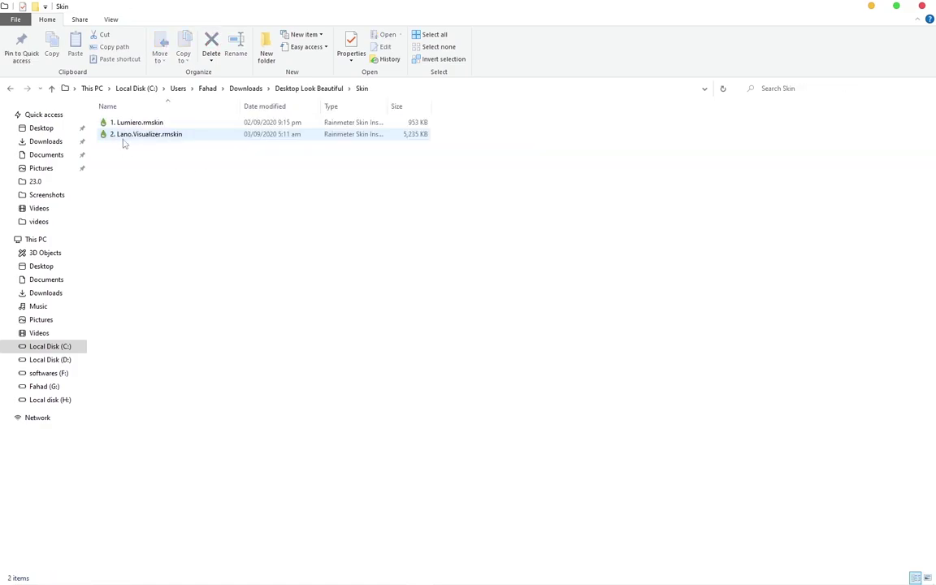
pyautogui.click(124, 125)
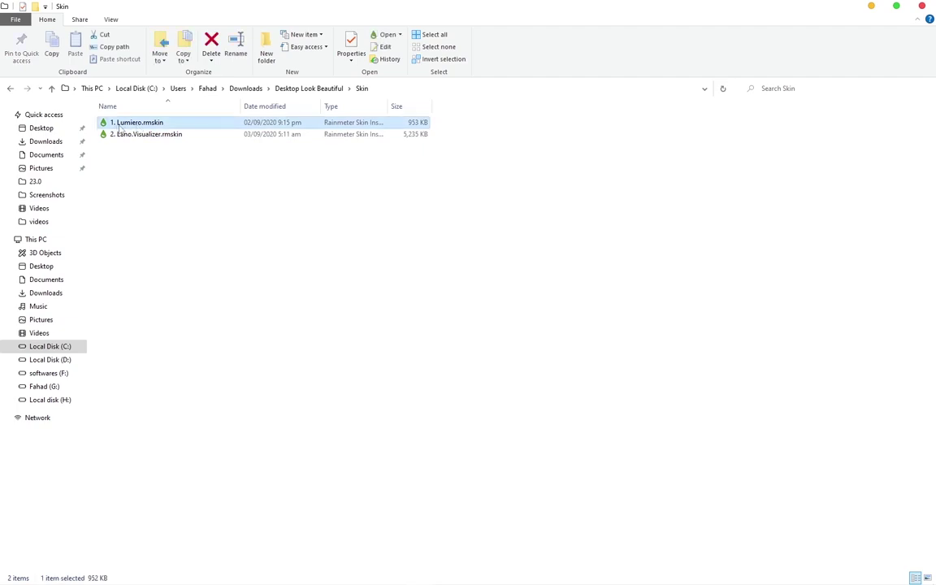
pyautogui.rightClick(120, 127)
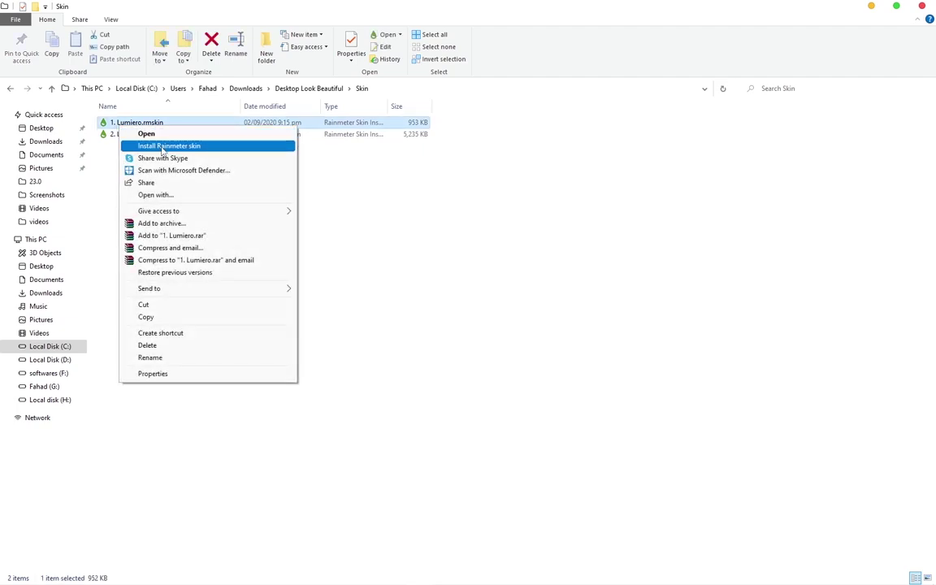
pyautogui.click(159, 145)
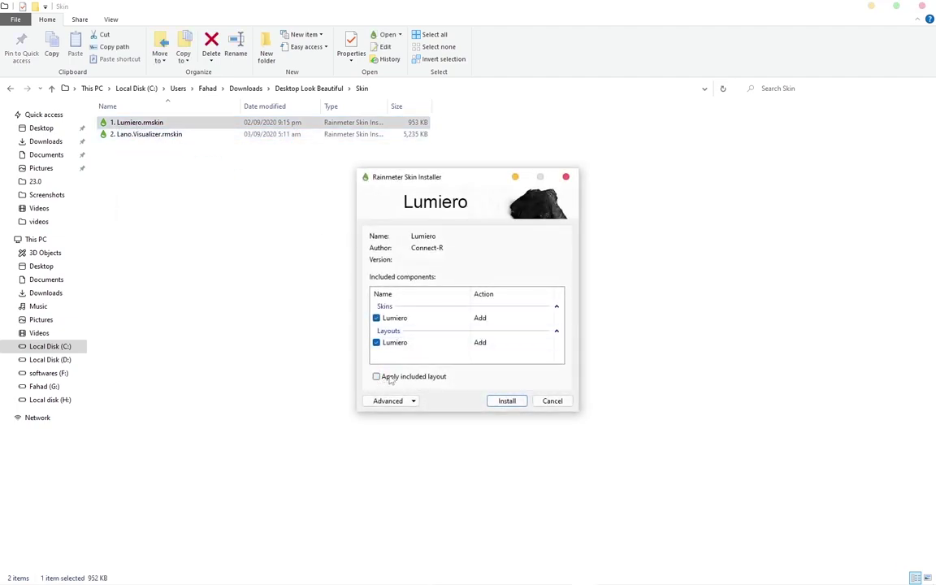
pyautogui.click(509, 405)
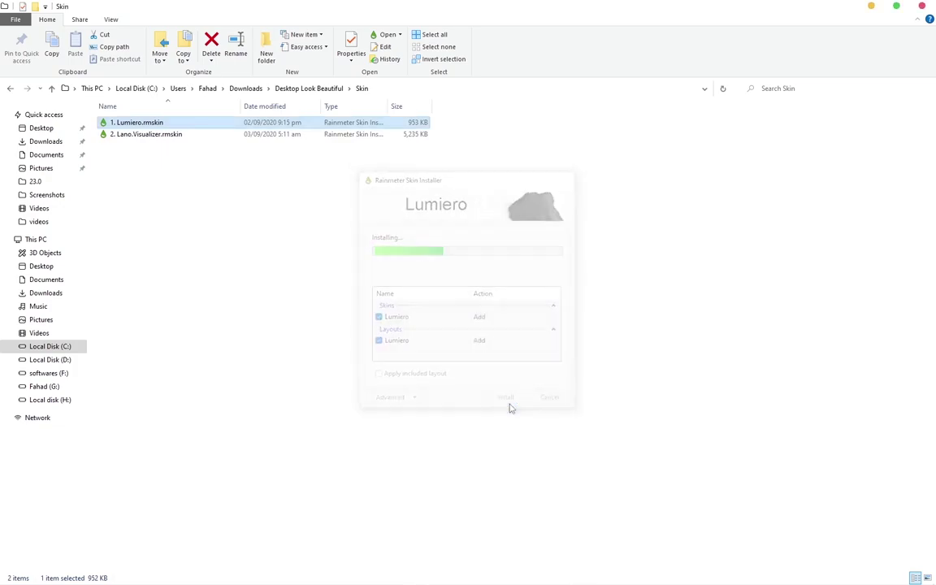
# Install the Lano Visualizer Rainmeter skin with its included skins loaded
pyautogui.click(169, 137)
pyautogui.rightClick(171, 136)
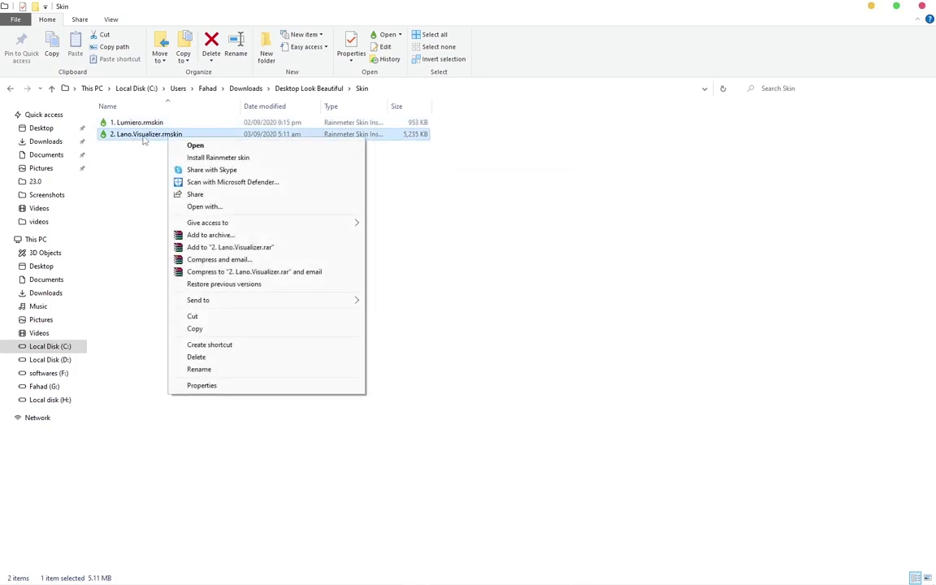
pyautogui.click(210, 157)
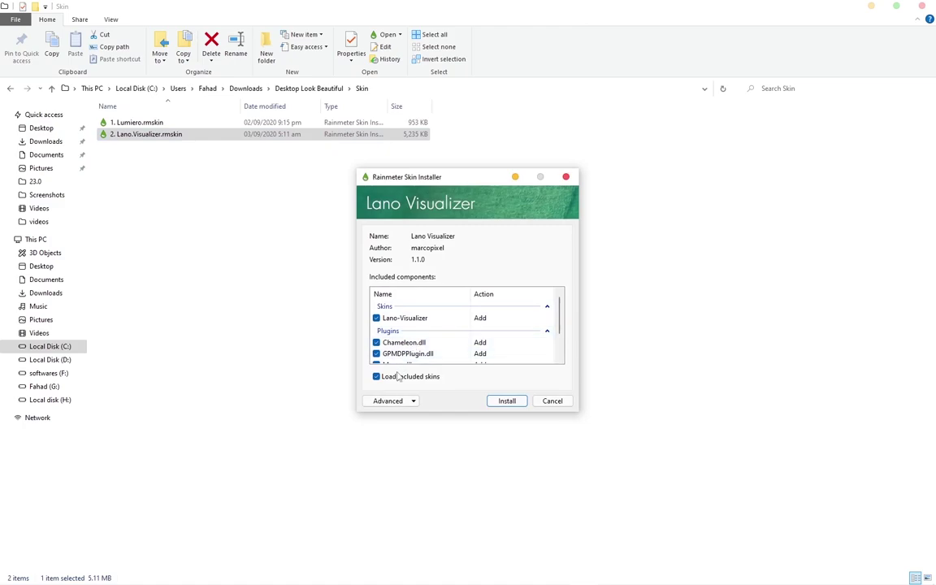
pyautogui.click(497, 406)
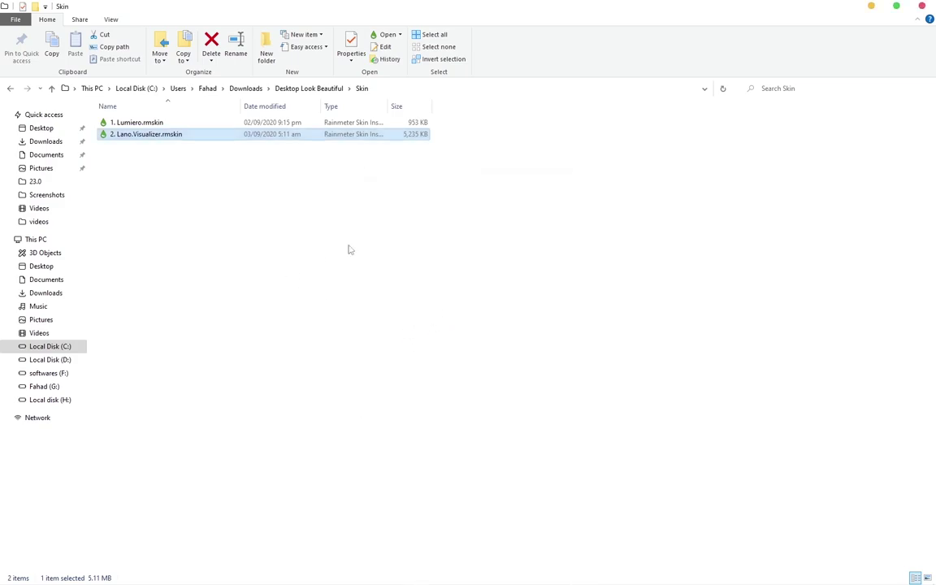
# Copy the Birds_gif, Lumiero and Rainmeter Dock folders from the More folder of Desktop Look Beautiful
pyautogui.click(10, 89)
pyautogui.doubleClick(137, 123)
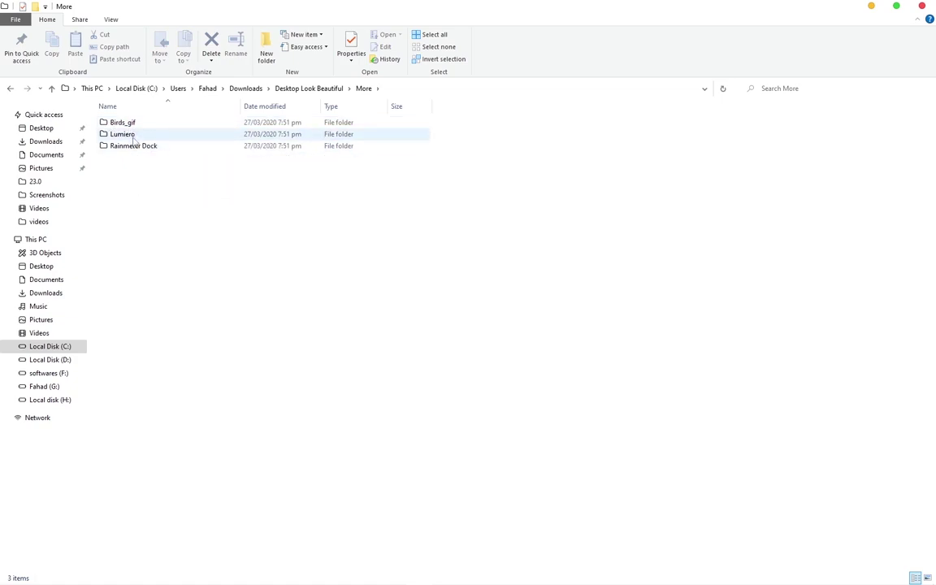
pyautogui.click(133, 138)
pyautogui.moveTo(151, 163); pyautogui.dragTo(127, 125)
pyautogui.rightClick(128, 125)
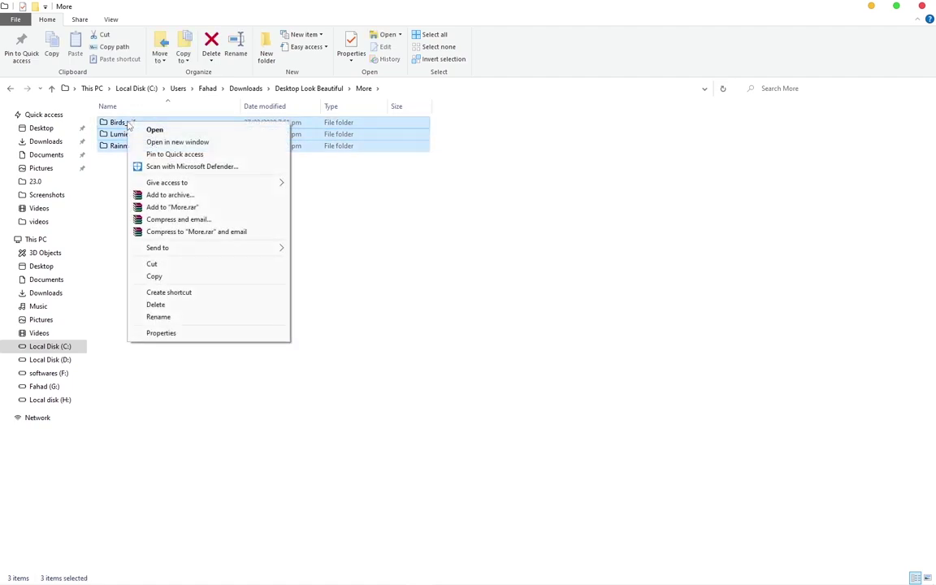
pyautogui.click(178, 275)
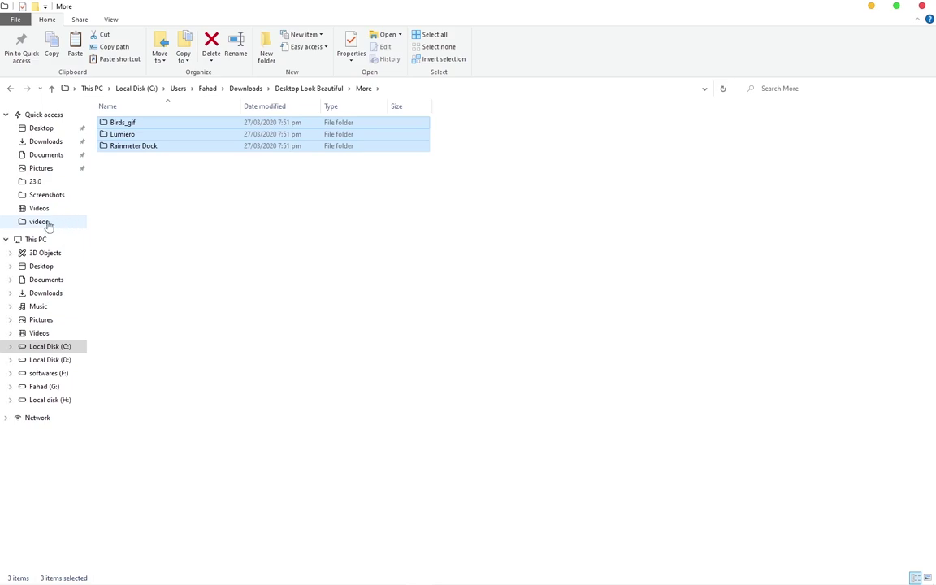
# Paste the copied folders into the Rainmeter Skins folder in Documents, replacing the files with matching names, and close the window
pyautogui.click(59, 158)
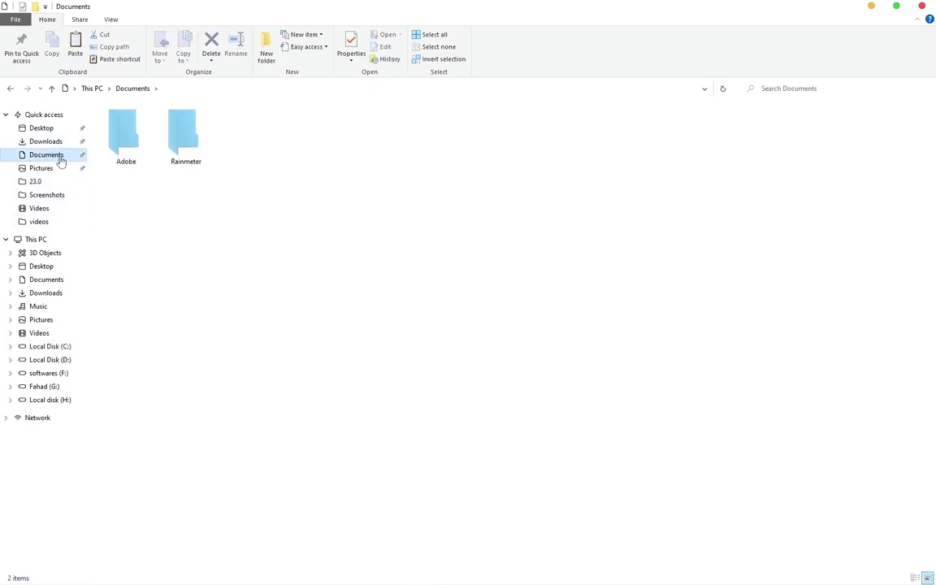
pyautogui.doubleClick(183, 153)
pyautogui.doubleClick(129, 132)
pyautogui.rightClick(182, 214)
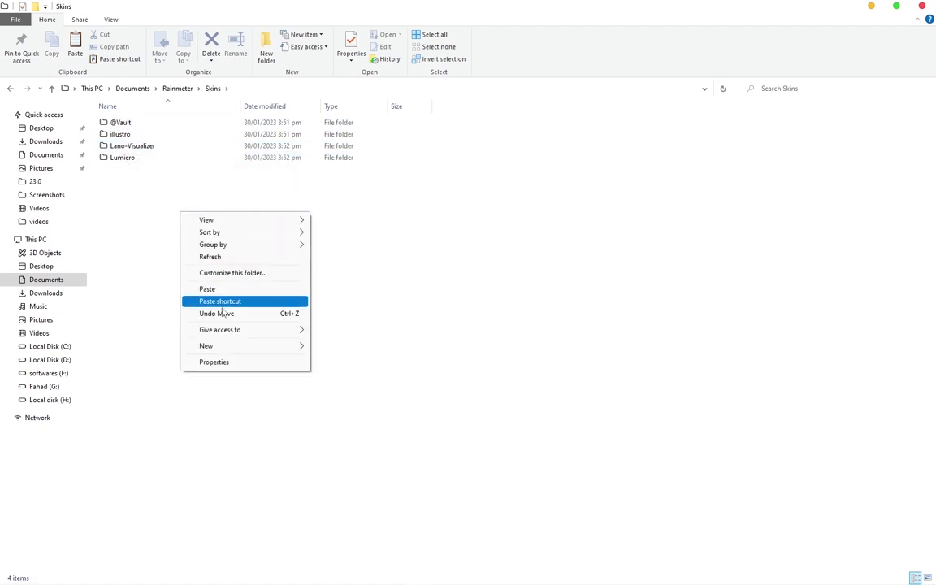
pyautogui.click(208, 276)
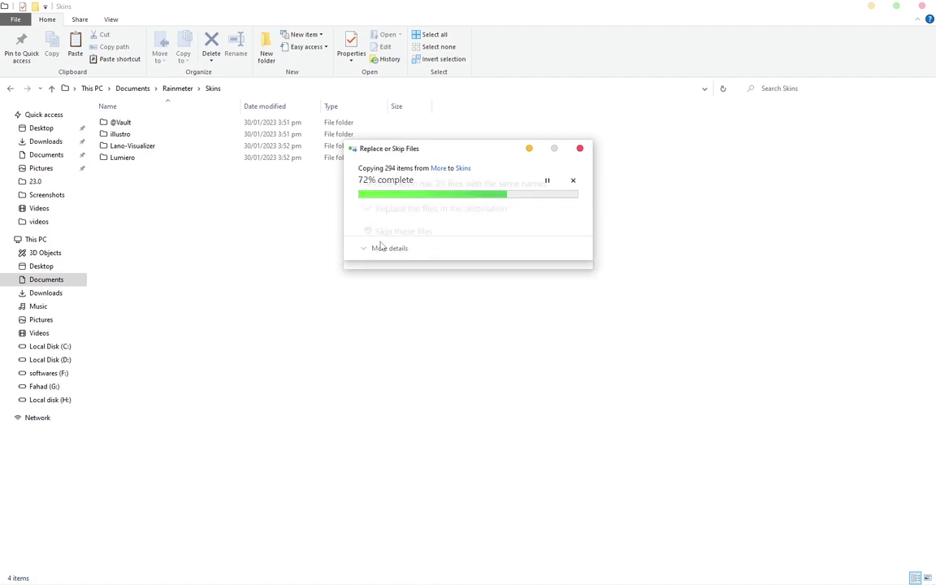
pyautogui.click(378, 209)
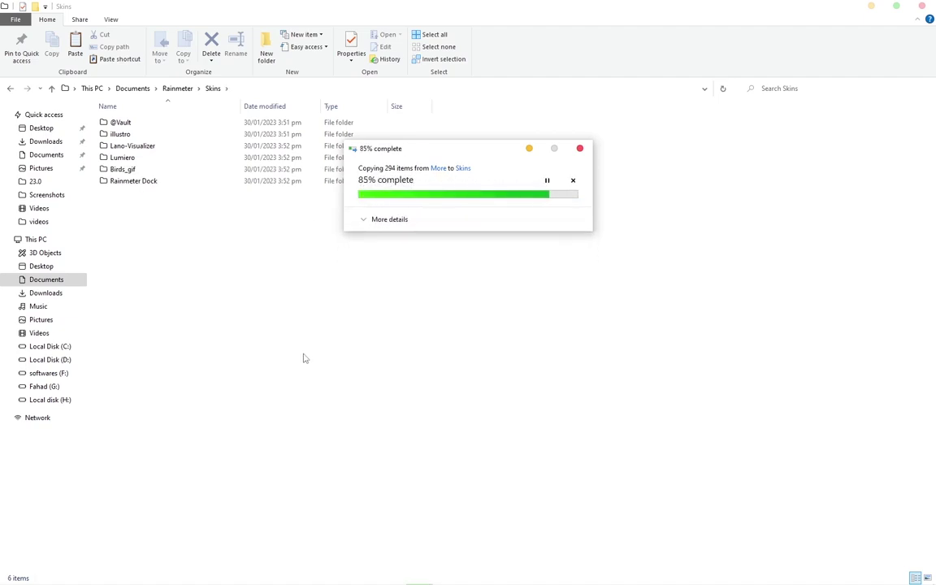
pyautogui.click(268, 254)
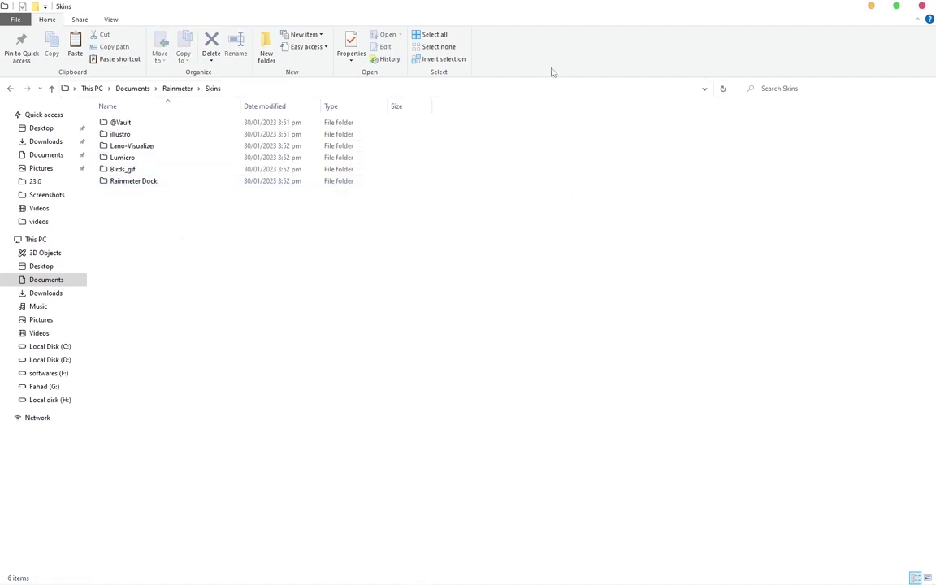
pyautogui.click(922, 7)
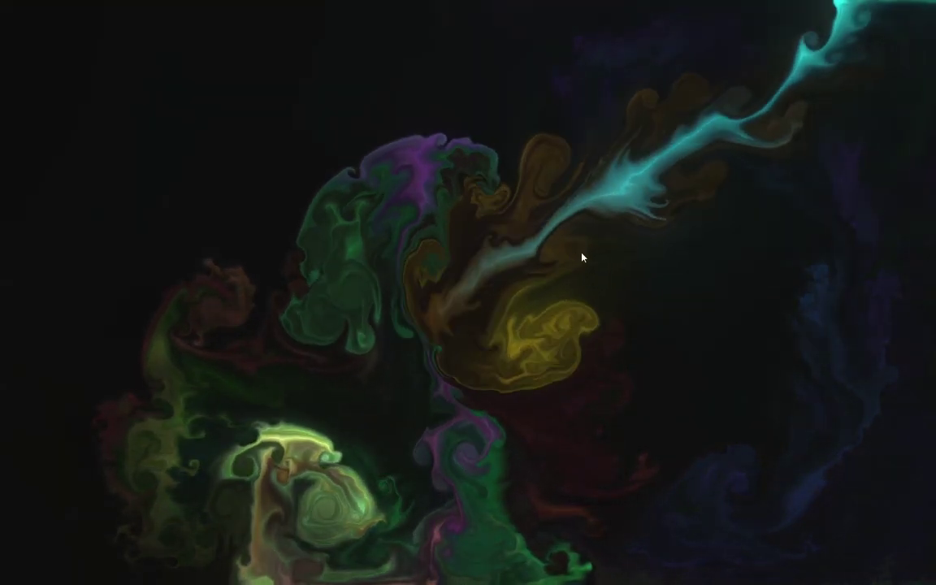
# Open the Rainmeter manager and load the Date.ini skin from the Lumiero Date folder
pyautogui.click(821, 575)
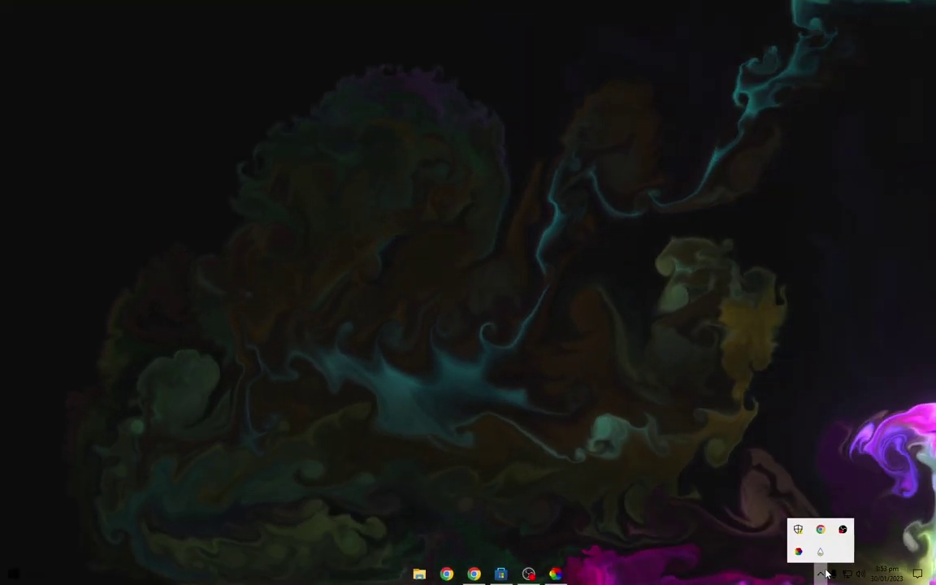
pyautogui.click(821, 553)
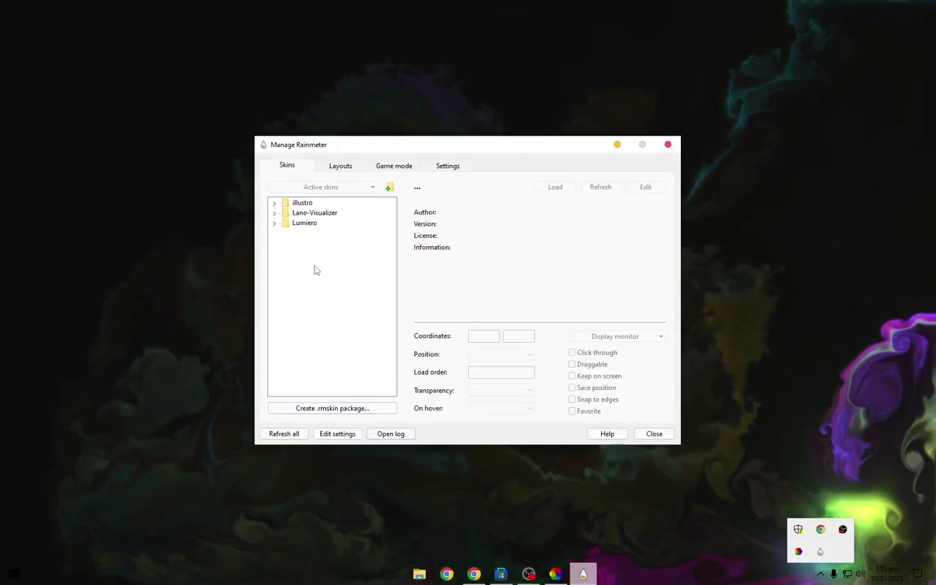
pyautogui.click(275, 224)
pyautogui.click(286, 233)
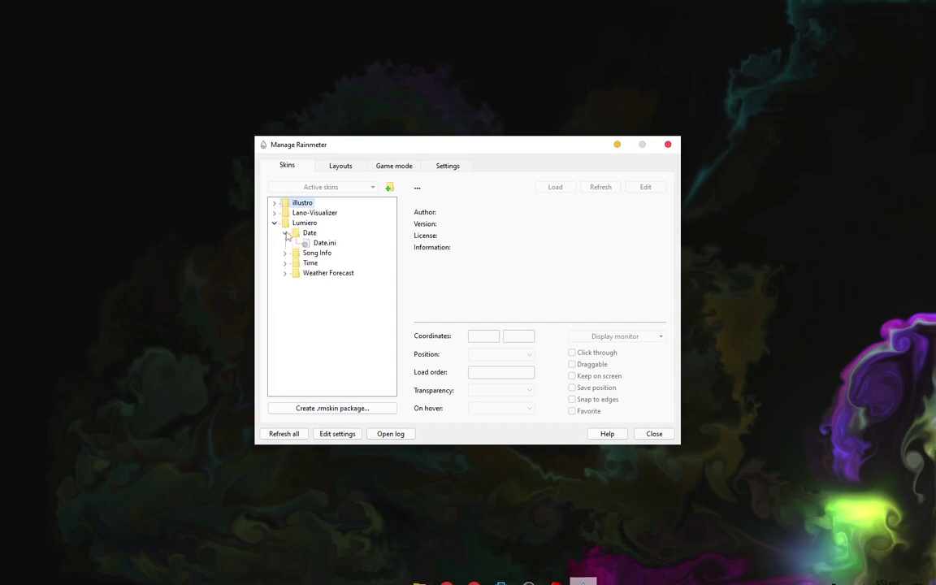
pyautogui.click(316, 244)
pyautogui.rightClick(315, 244)
pyautogui.click(338, 251)
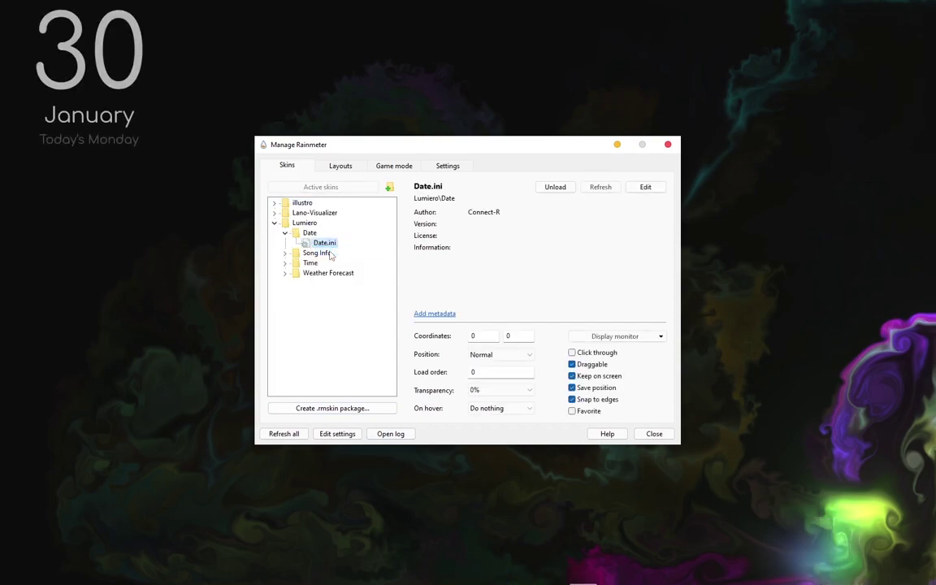
# Load the Time.ini skin from the Lumiero Time folder onto the desktop
pyautogui.click(286, 263)
pyautogui.click(321, 273)
pyautogui.rightClick(321, 273)
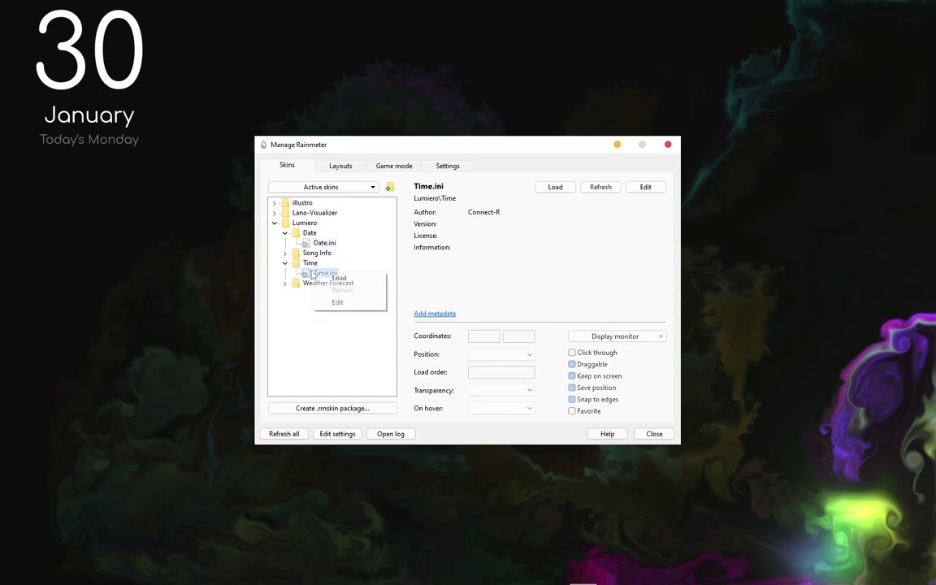
pyautogui.click(335, 281)
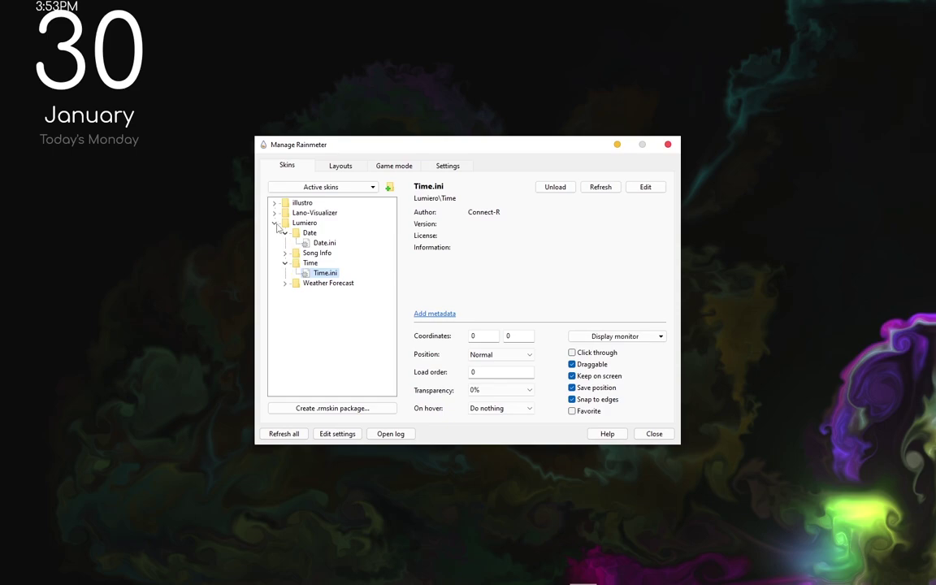
# Load visualizer.ini from Lano-Visualizer and move the visualizer to the lower desktop, at about coordinates 117, 579
pyautogui.click(276, 223)
pyautogui.click(274, 213)
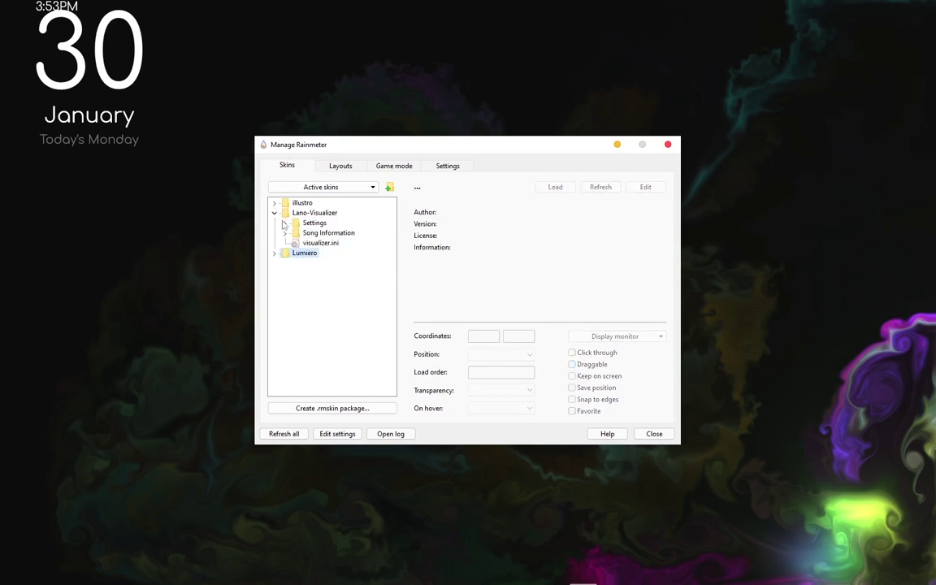
pyautogui.rightClick(296, 244)
pyautogui.click(321, 247)
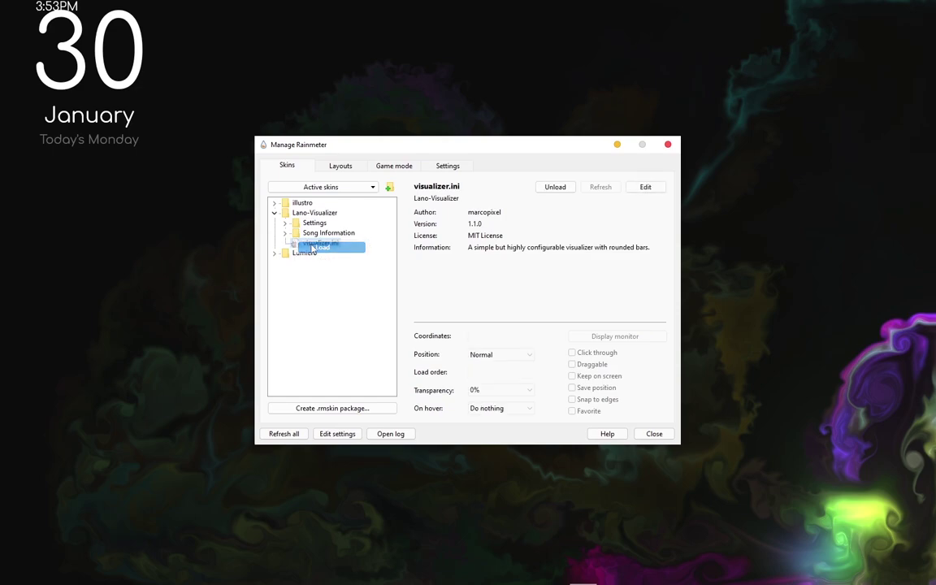
pyautogui.moveTo(160, 193); pyautogui.dragTo(229, 517)
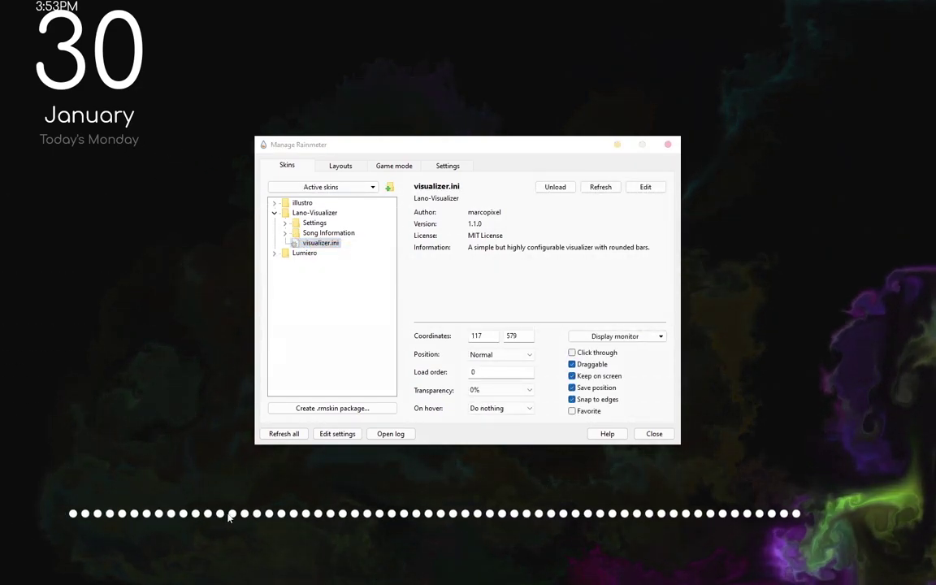
# Load general.ini from the Lano-Visualizer Settings folder, show its Visualization options and move the manager window clear of them
pyautogui.click(284, 222)
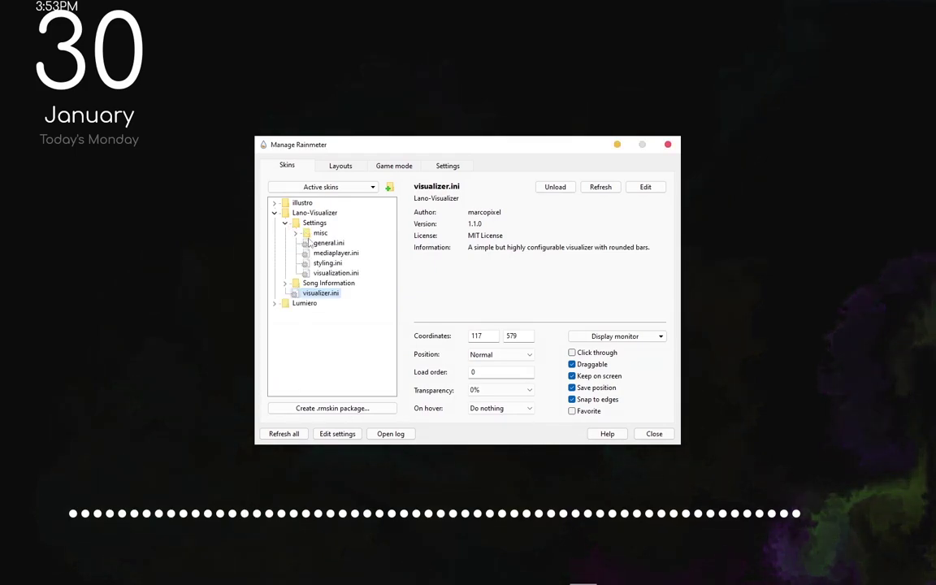
pyautogui.rightClick(315, 245)
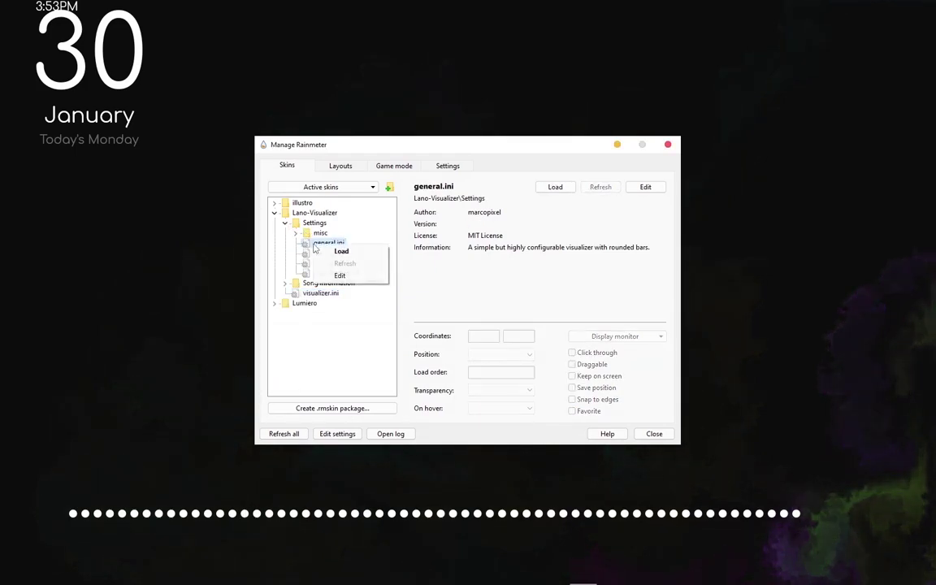
pyautogui.click(327, 249)
pyautogui.click(37, 48)
pyautogui.moveTo(478, 144); pyautogui.dragTo(683, 78)
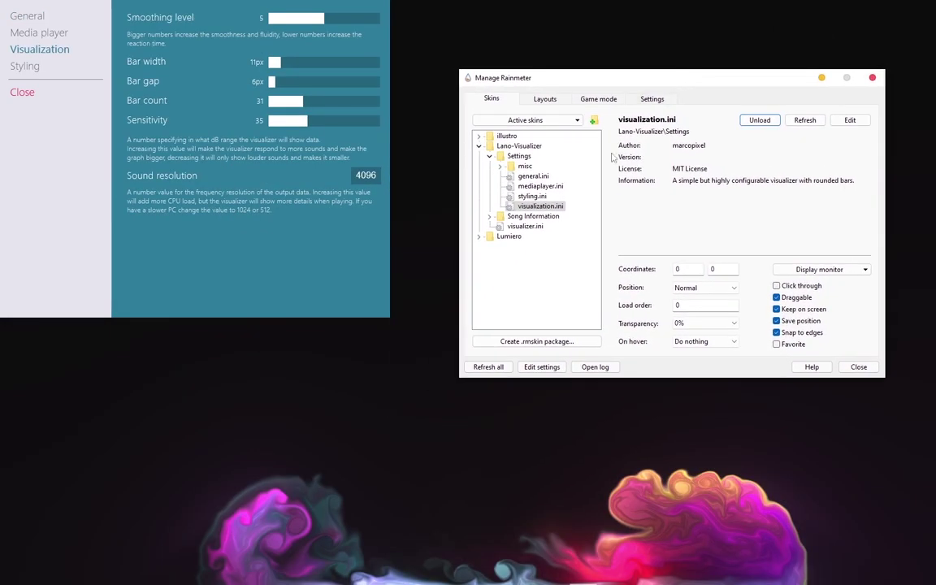
# Set the Visualizer scale to 0.16 in the General settings, then show the Styling options
pyautogui.click(525, 228)
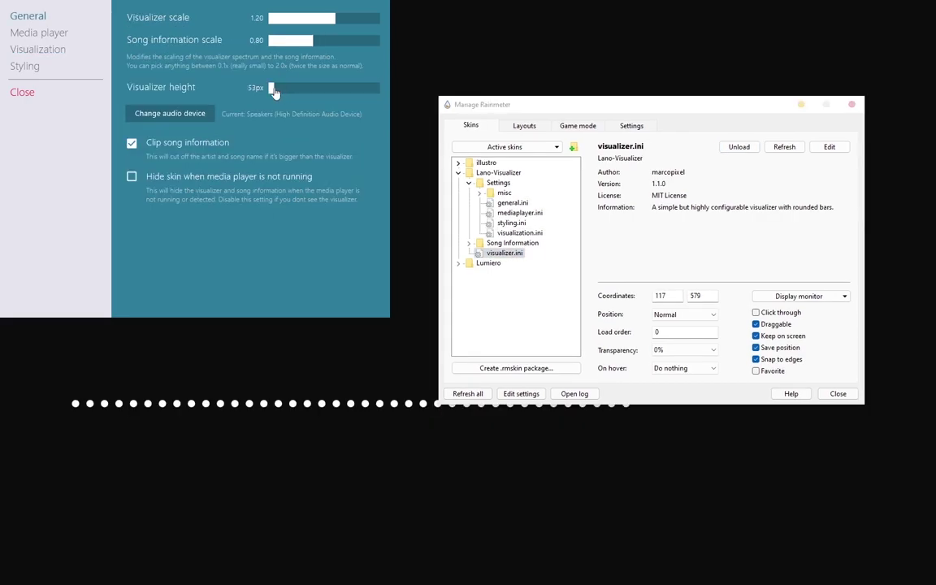
pyautogui.click(278, 19)
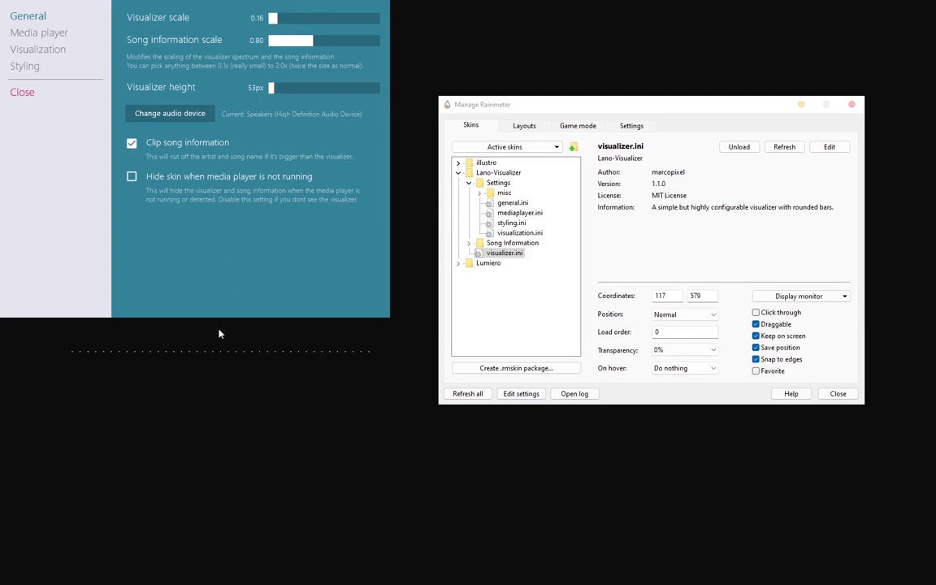
pyautogui.click(36, 66)
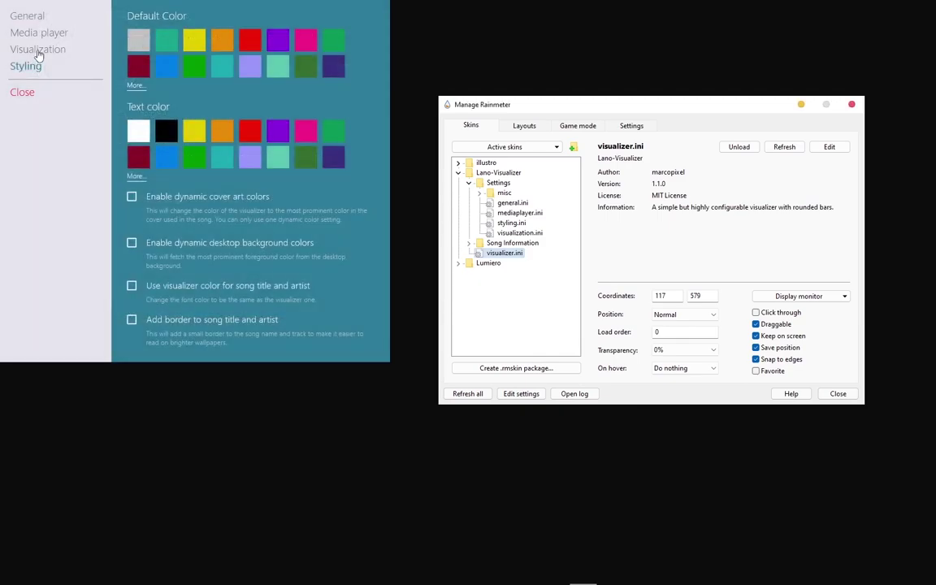
# Set the visualizer's bar gap to 6px, increase its bar count, and close the visualizer settings
pyautogui.click(40, 52)
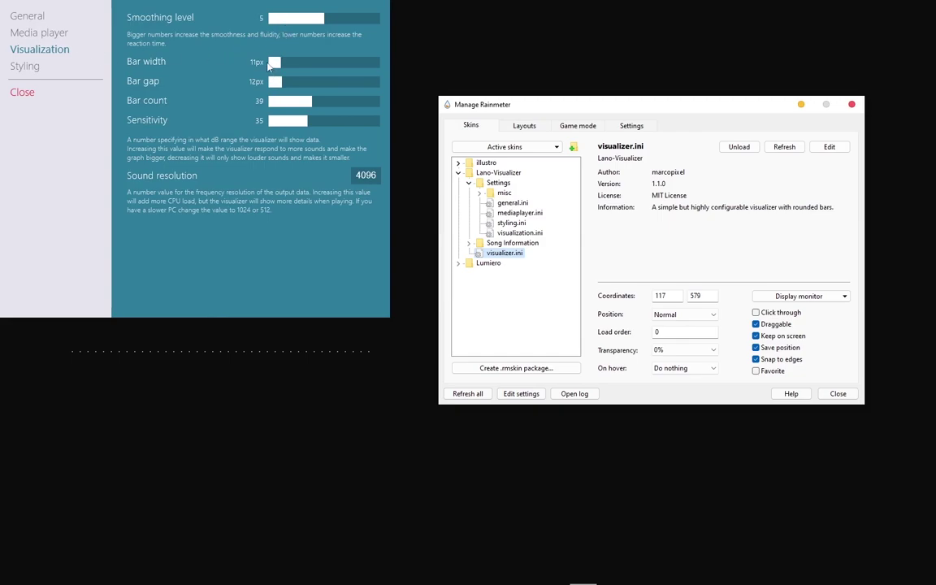
pyautogui.click(275, 83)
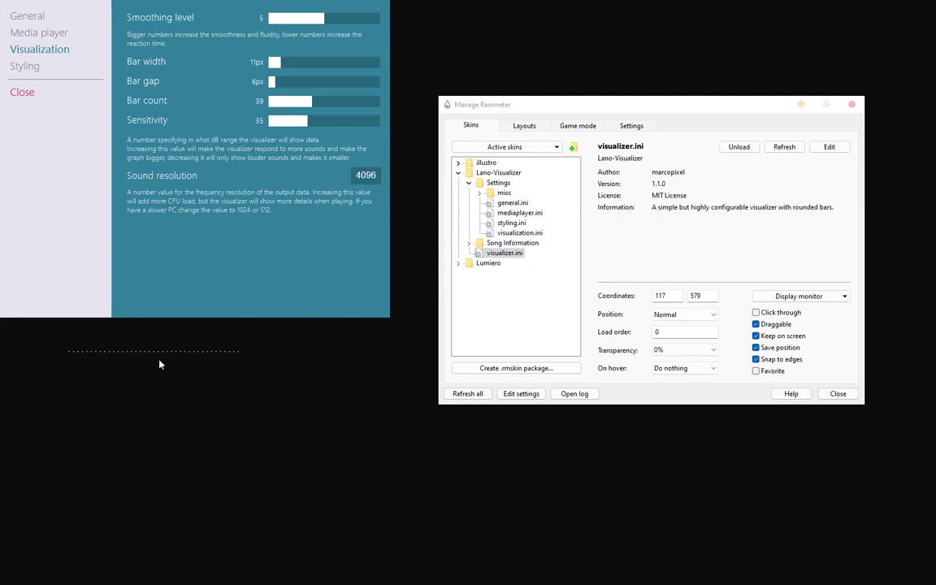
pyautogui.click(287, 106)
pyautogui.click(316, 101)
pyautogui.click(23, 95)
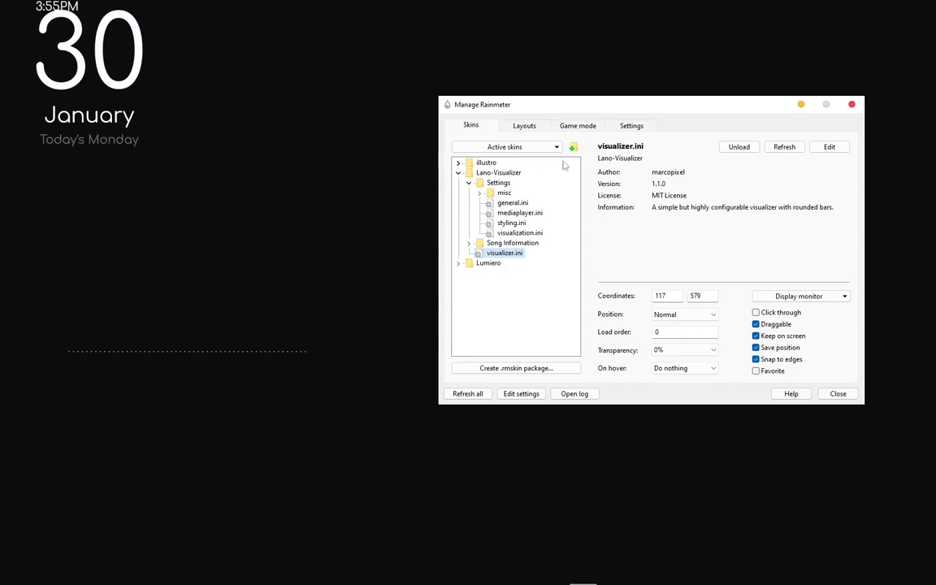
# Close the Rainmeter manager and move the visualizer to the bottom centre of the desktop, just above the taskbar
pyautogui.click(853, 104)
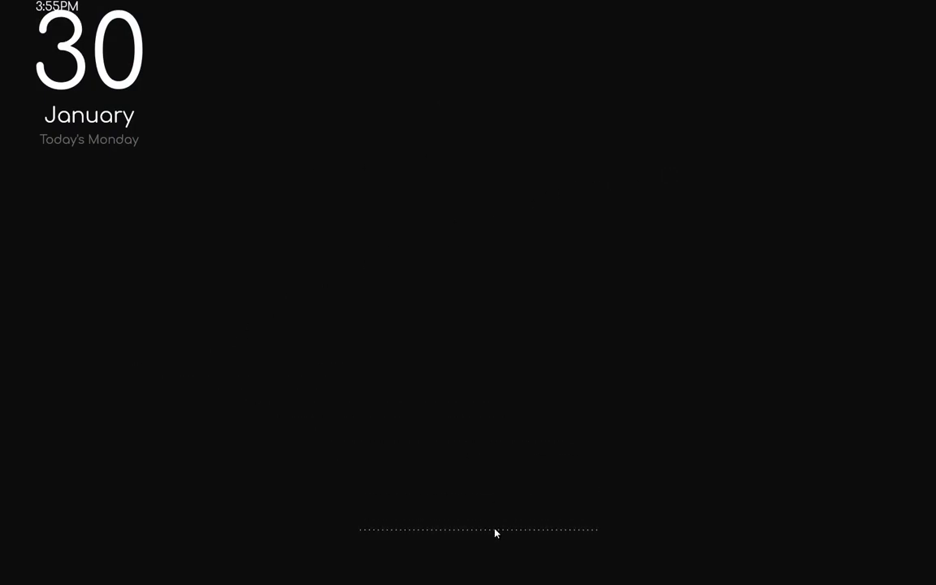
pyautogui.moveTo(499, 582)
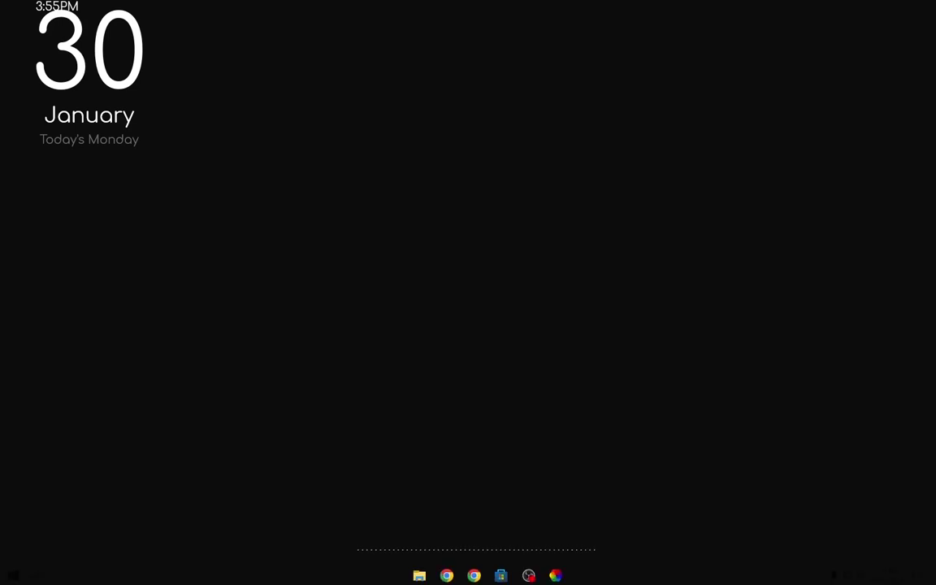